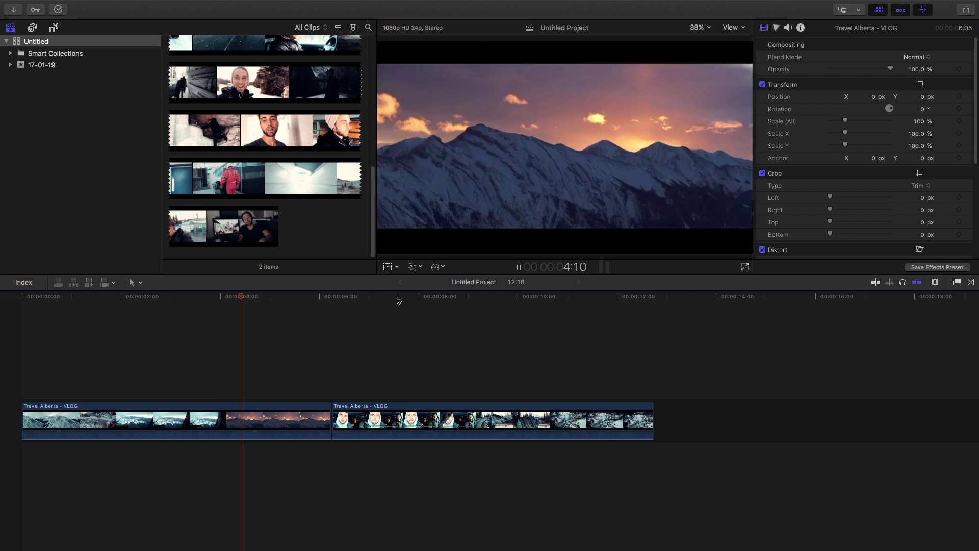
- Split the second clip at 8:13, just before the blanket sweeps across the car shot, and delete the part before the cut
{"action": "left_click", "coordinate": [396, 300]}
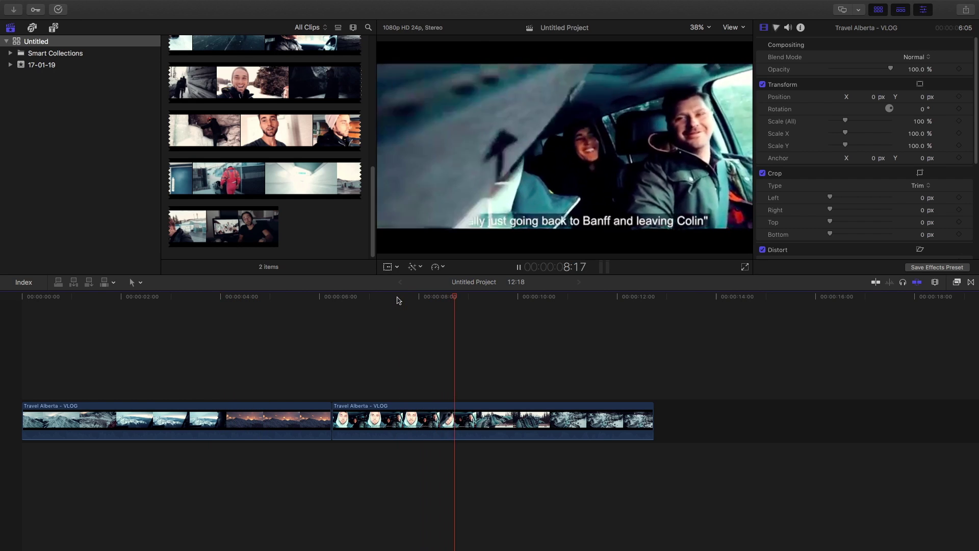
{"action": "key", "text": "space"}
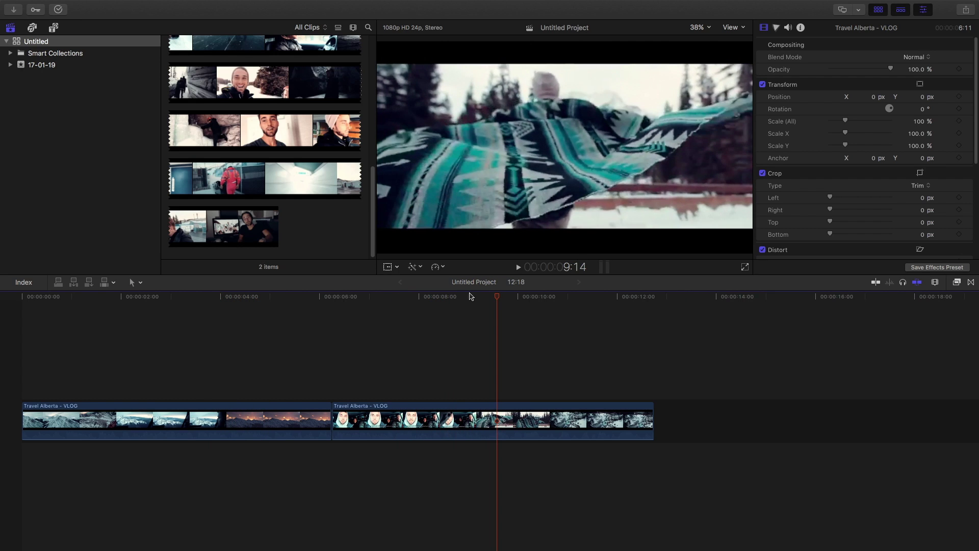
{"action": "key", "text": "Left"}
{"action": "key", "text": "Left"}
{"action": "key", "text": "Left"}
{"action": "key", "text": "Left"}
{"action": "key", "text": "Left"}
{"action": "key", "text": "Left"}
{"action": "key", "text": "Left"}
{"action": "key", "text": "Left"}
{"action": "key", "text": "Left"}
{"action": "key", "text": "Left"}
{"action": "key", "text": "Left"}
{"action": "key", "text": "Left"}
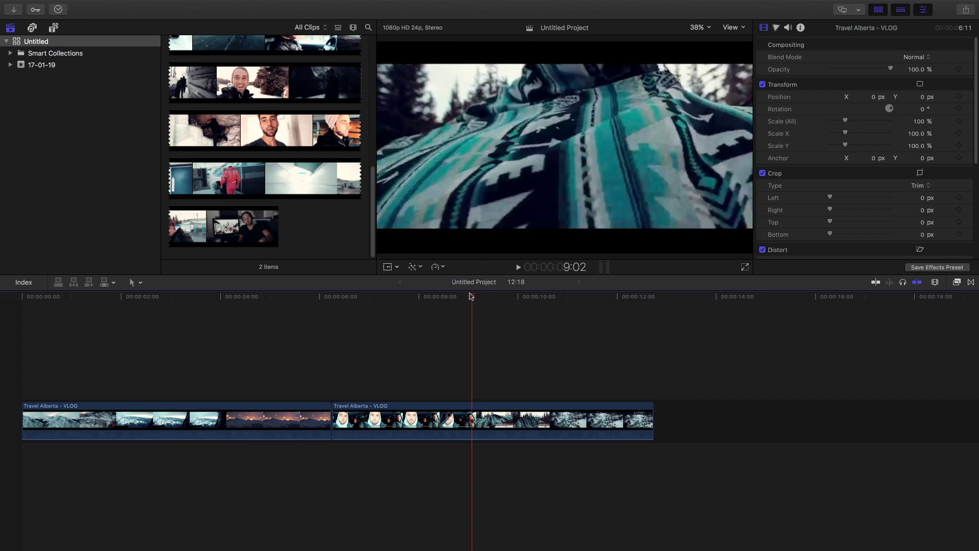
{"action": "key", "text": "Left"}
{"action": "key", "text": "Left"}
{"action": "key", "text": "Left"}
{"action": "key", "text": "Left"}
{"action": "key", "text": "Left"}
{"action": "key", "text": "Left"}
{"action": "key", "text": "Left"}
{"action": "key", "text": "Left"}
{"action": "key", "text": "Left"}
{"action": "key", "text": "Left"}
{"action": "key", "text": "Left"}
{"action": "key", "text": "Left"}
{"action": "key", "text": "Left"}
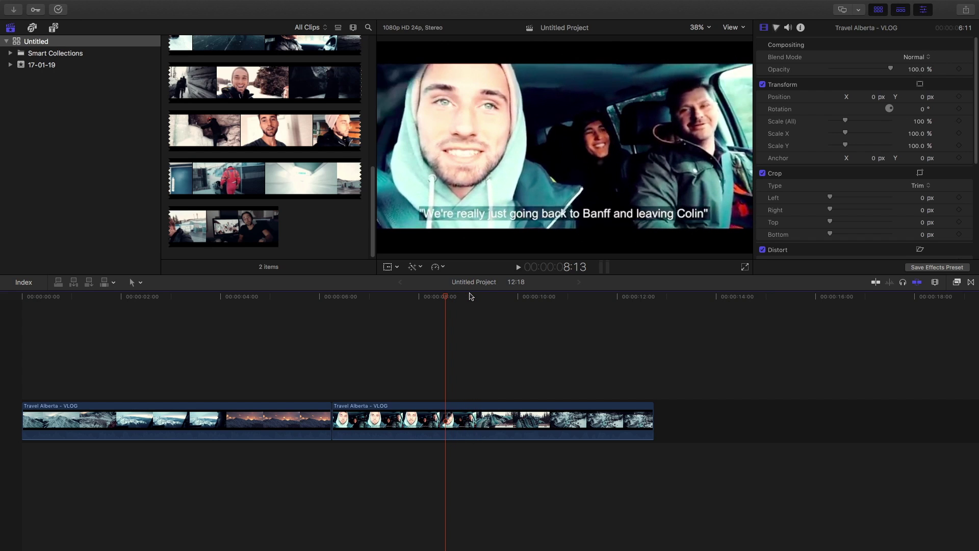
{"action": "key", "text": "Left"}
{"action": "key", "text": "Right"}
{"action": "key", "text": "super+b"}
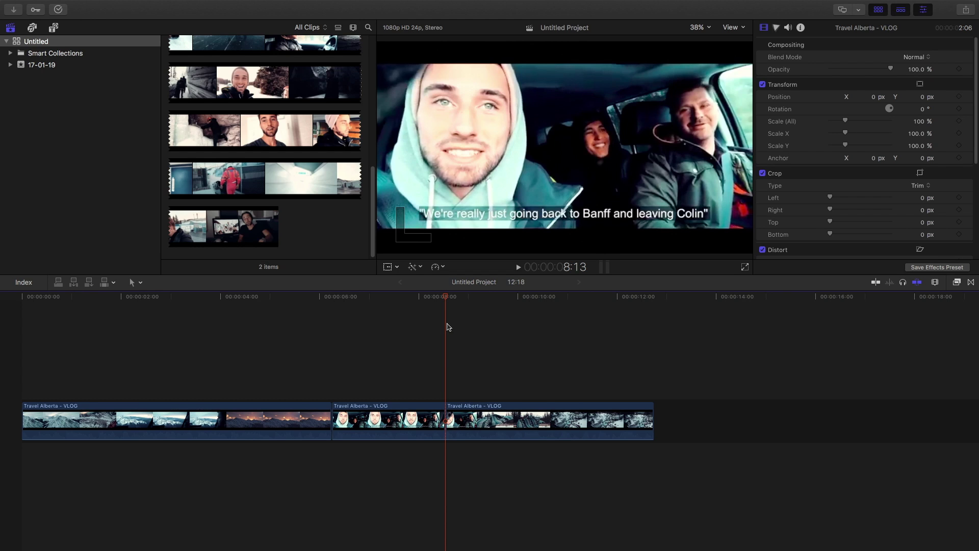
{"action": "left_click", "coordinate": [411, 418]}
{"action": "key", "text": "Delete"}
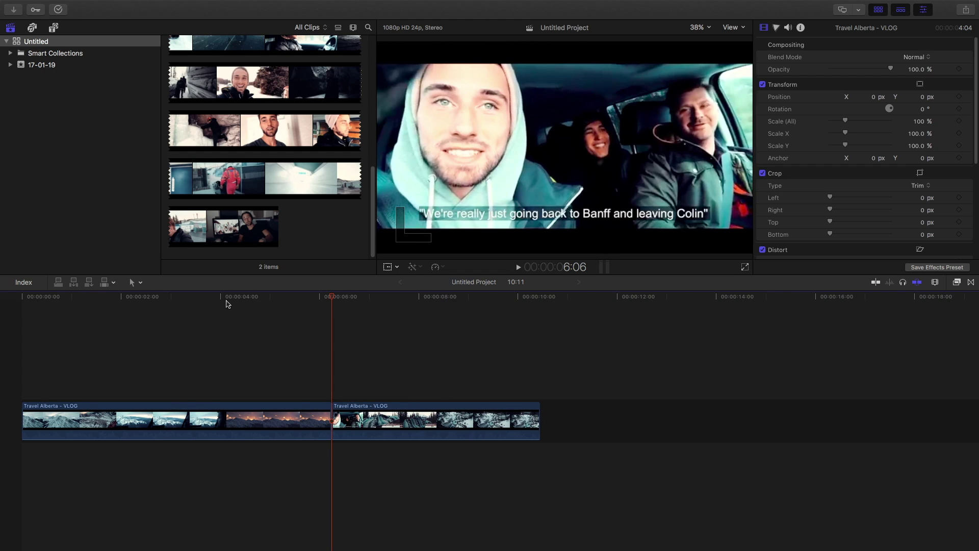
- Shorten the first clip so it ends on the snowy mountain shot and stack the second clip above it as a connected clip starting at 1:15
{"action": "left_click", "coordinate": [226, 295]}
{"action": "left_click", "coordinate": [275, 299]}
{"action": "left_click", "coordinate": [141, 313]}
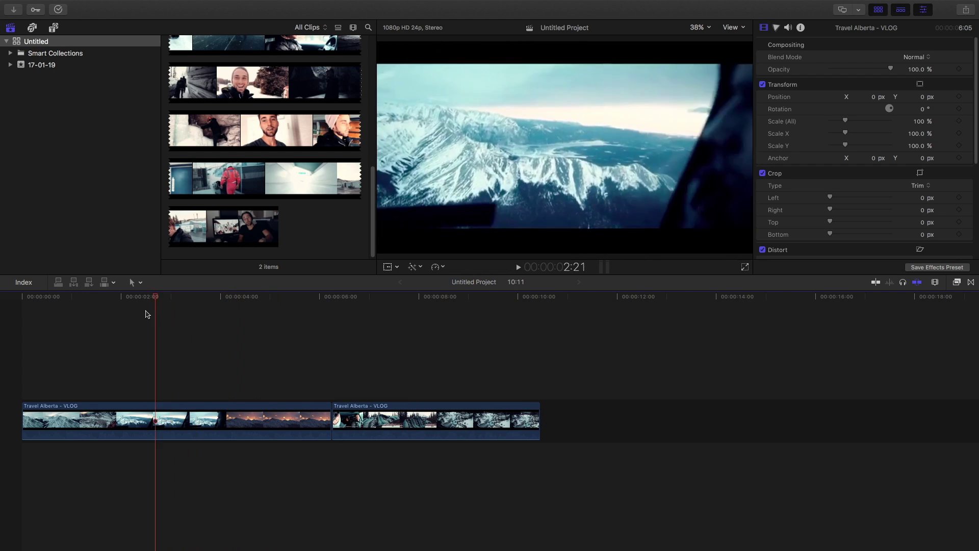
{"action": "left_click_drag", "start_coordinate": [334, 413], "coordinate": [141, 302]}
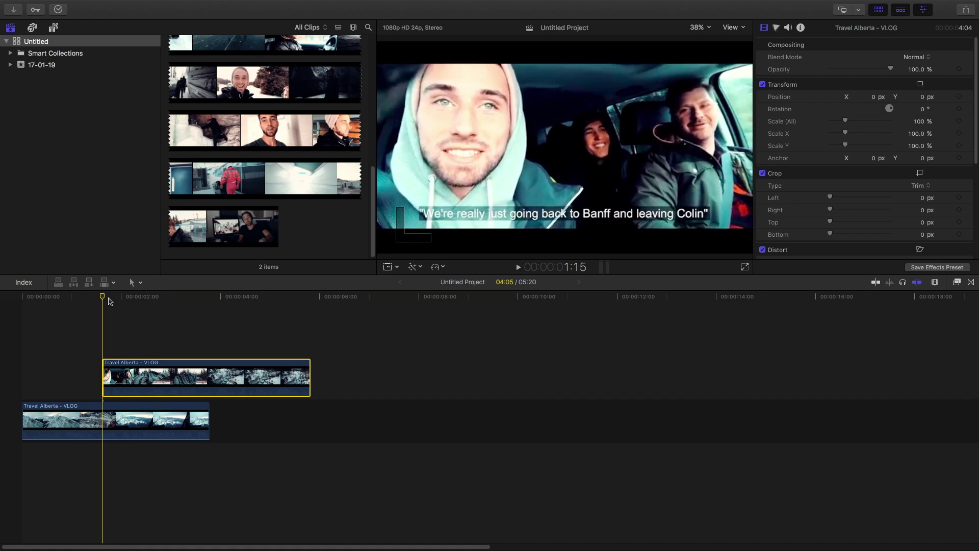
- Mark the connected clip at 2:04 where the blanket fills the frame and shift the clip so the marker meets the first clip's end
{"action": "key", "text": "Left"}
{"action": "key", "text": "Left"}
{"action": "key", "text": "Left"}
{"action": "key", "text": "Left"}
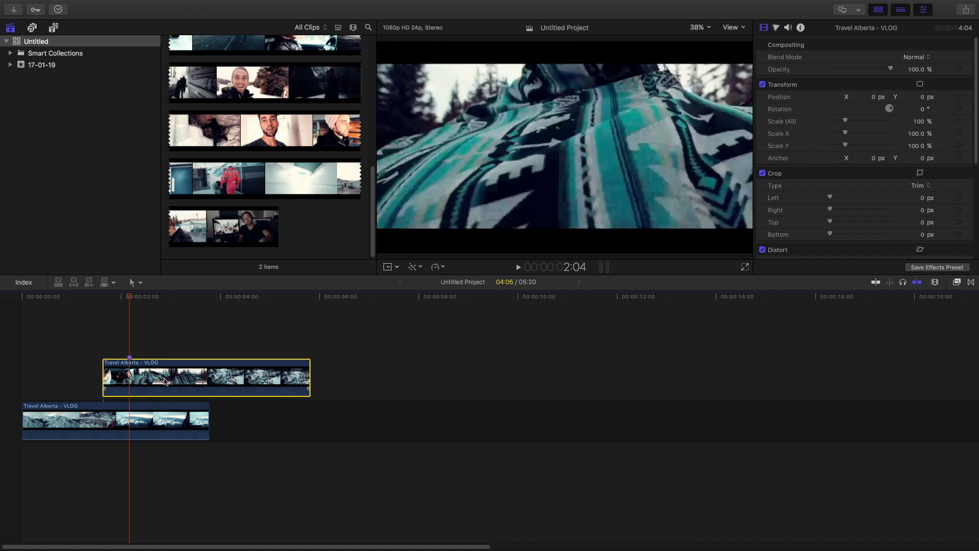
{"action": "left_click_drag", "start_coordinate": [164, 381], "coordinate": [247, 381]}
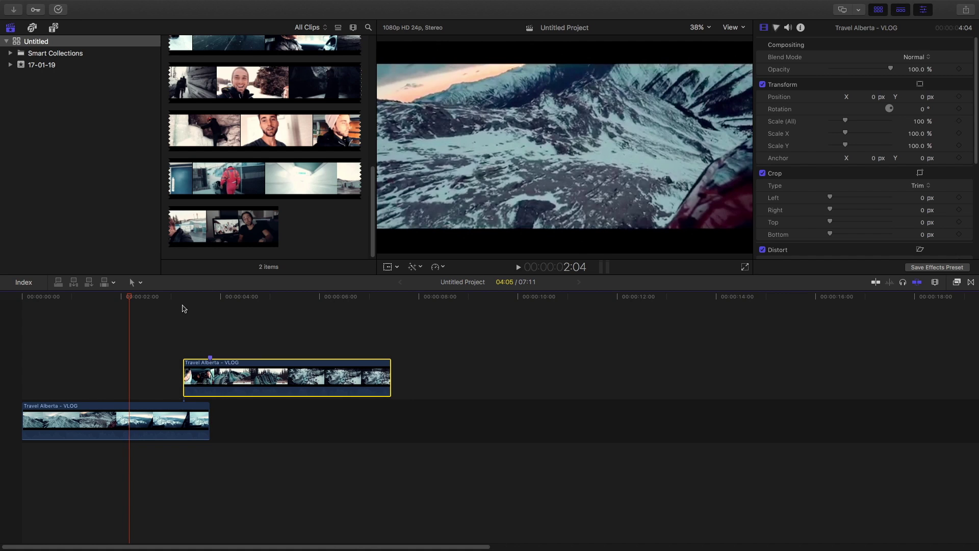
- Duplicate the connected clip directly above itself so both copies start at 3:06
{"action": "left_click", "coordinate": [183, 309]}
{"action": "key", "text": "super+equal"}
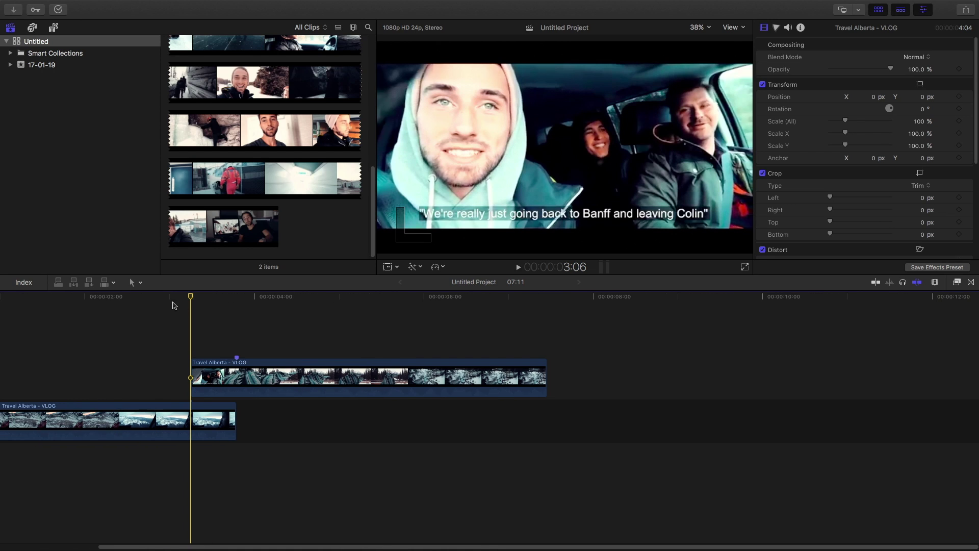
{"action": "left_click", "coordinate": [286, 367]}
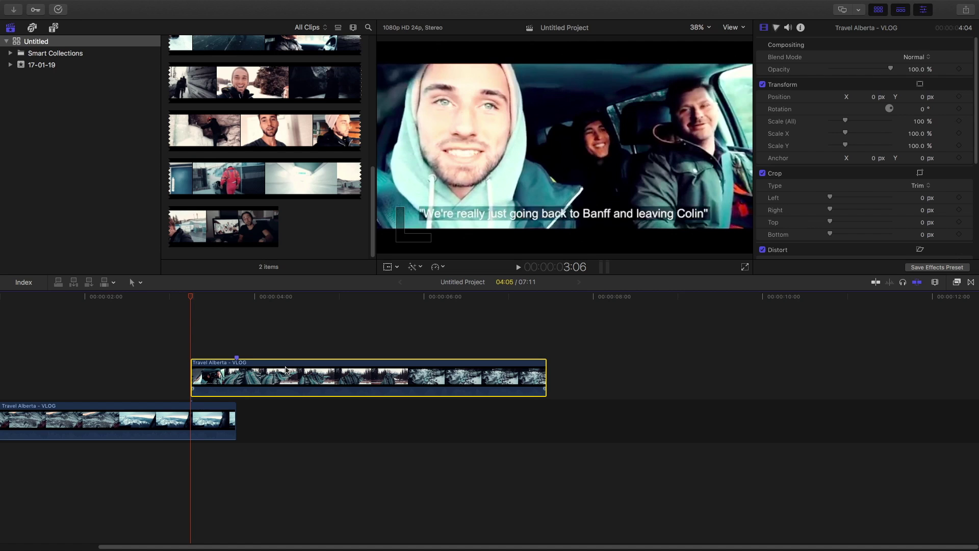
{"action": "mouse_move", "coordinate": [285, 371]}
{"action": "left_mouse_down"}
{"action": "mouse_move", "coordinate": [282, 343]}
{"action": "mouse_move", "coordinate": [286, 370]}
{"action": "left_mouse_up"}
{"action": "left_click", "coordinate": [245, 342]}
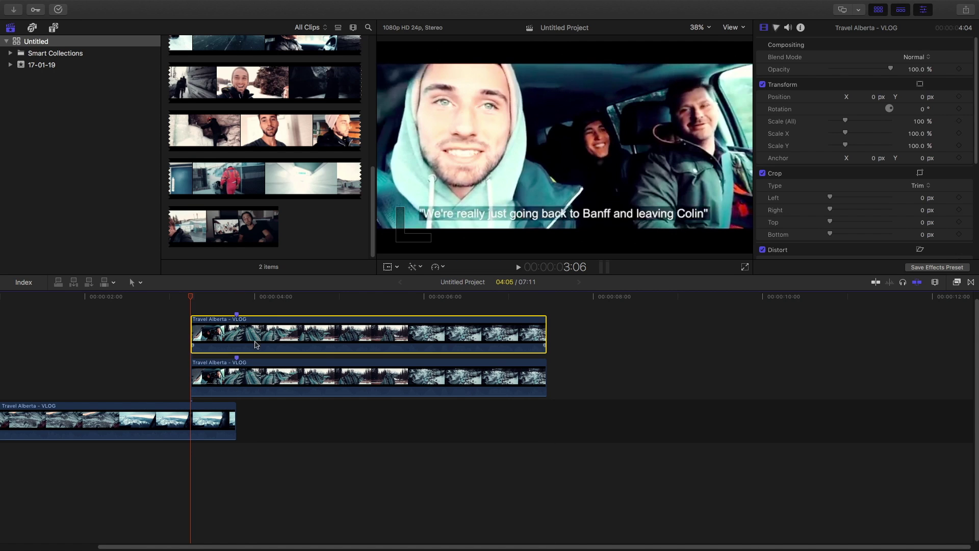
- Search all video effects for "mask" and apply the Draw Mask effect to the upper copy of the connected clip
{"action": "left_click", "coordinate": [701, 28]}
{"action": "left_click", "coordinate": [707, 72]}
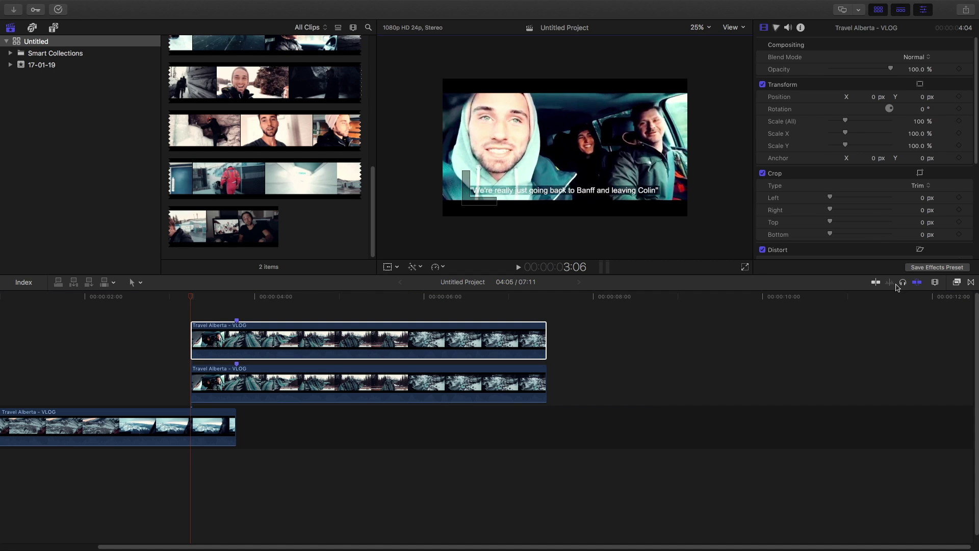
{"action": "key", "text": "super+5"}
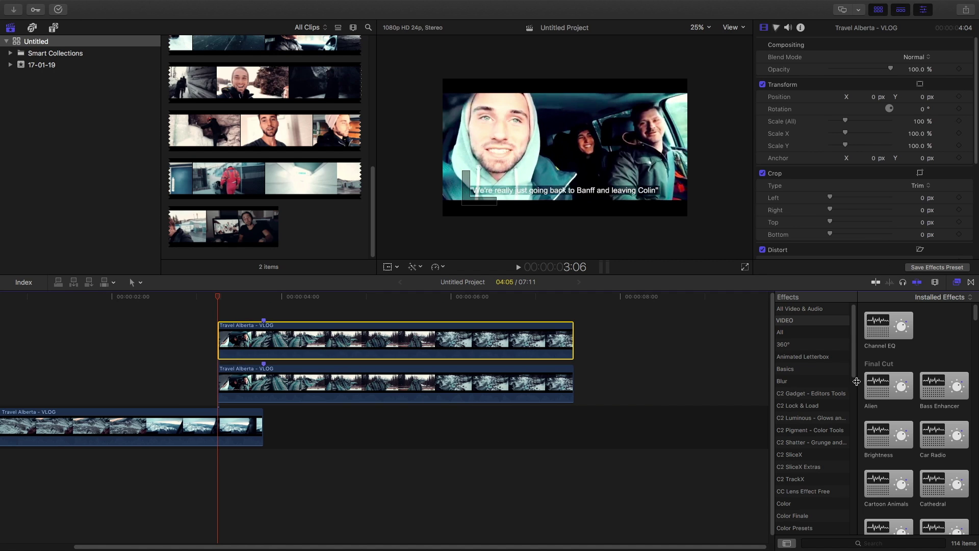
{"action": "left_click", "coordinate": [872, 541]}
{"action": "type", "text": "mask"}
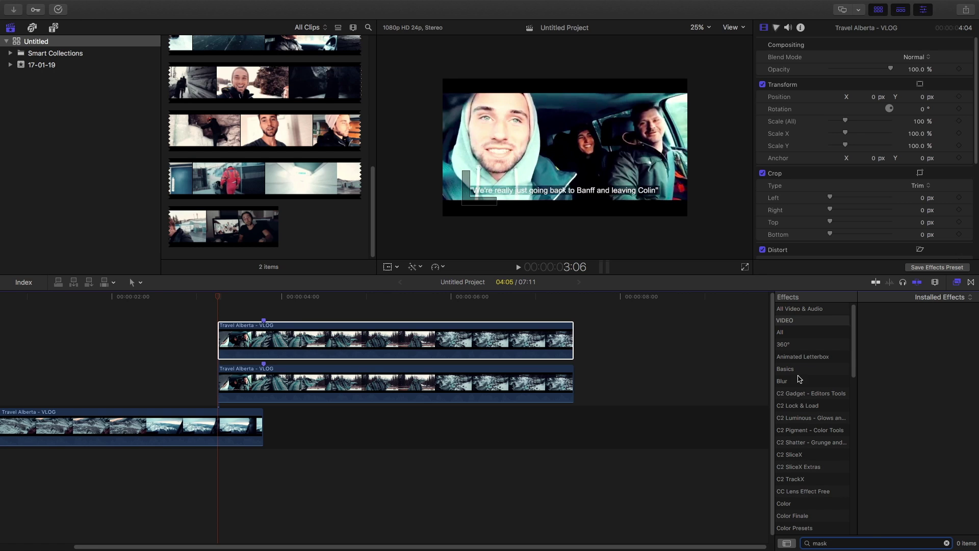
{"action": "left_click", "coordinate": [801, 333]}
{"action": "scroll", "coordinate": [903, 371], "scroll_direction": "down", "scroll_amount": 3}
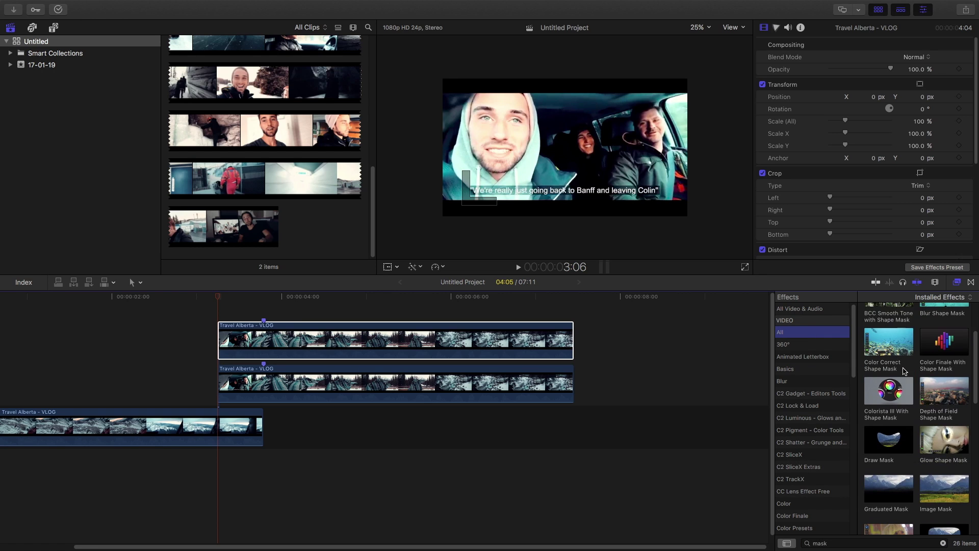
{"action": "scroll", "coordinate": [904, 371], "scroll_direction": "down", "scroll_amount": 2}
{"action": "left_click_drag", "start_coordinate": [880, 403], "coordinate": [393, 356]}
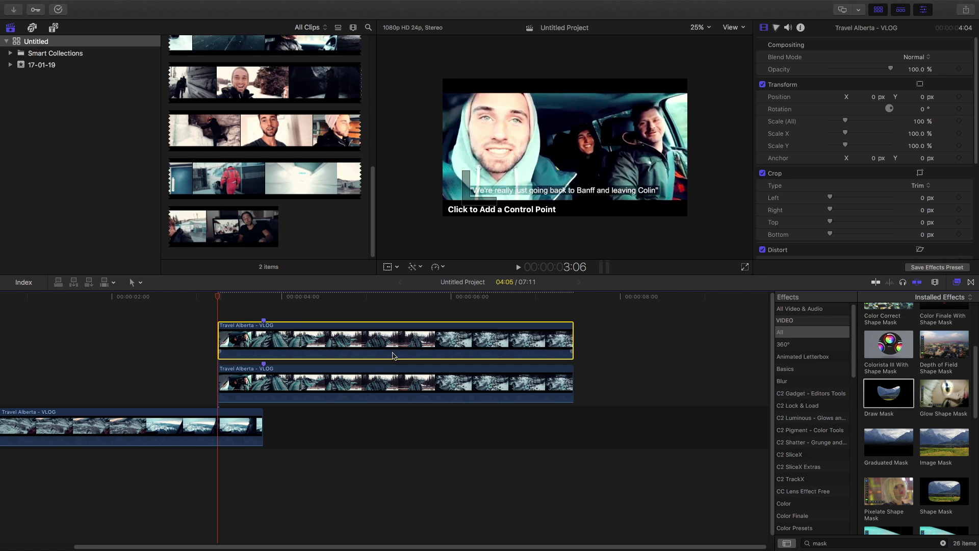
- Draw a closed six-point mask extending beyond the frame's edges, leaving out only the picture's upper-left corner beside the hood
{"action": "left_click", "coordinate": [440, 142]}
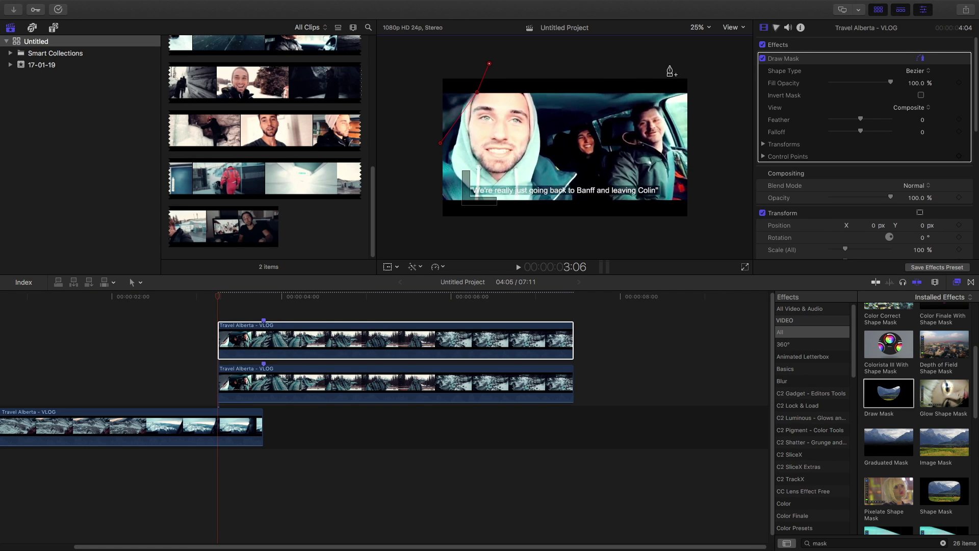
{"action": "left_click", "coordinate": [696, 66]}
{"action": "left_click", "coordinate": [693, 233]}
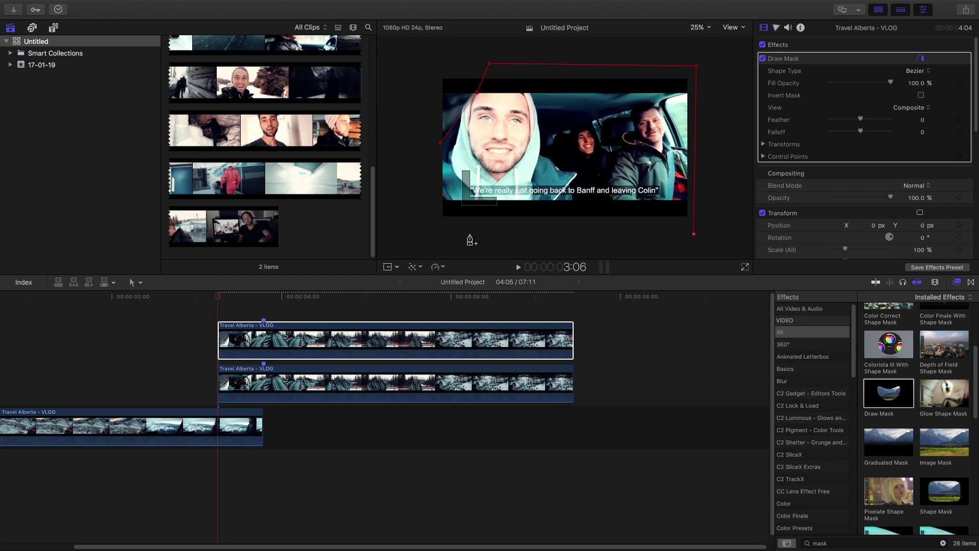
{"action": "left_click", "coordinate": [433, 236]}
{"action": "left_click", "coordinate": [440, 144]}
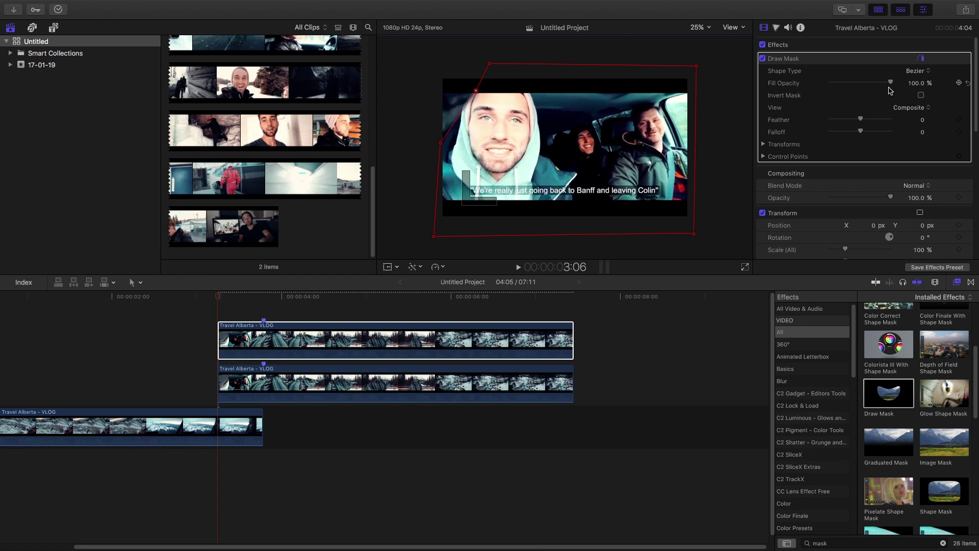
- Disable the lower copy, then set the upper copy's mask feather to 23 and invert the mask
{"action": "left_click", "coordinate": [258, 382]}
{"action": "key", "text": "Delete"}
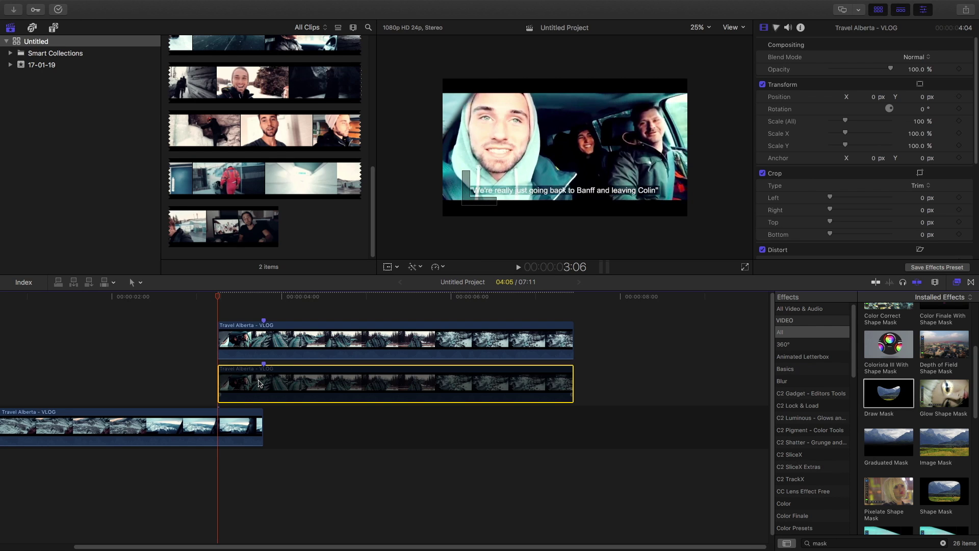
{"action": "left_click", "coordinate": [304, 340]}
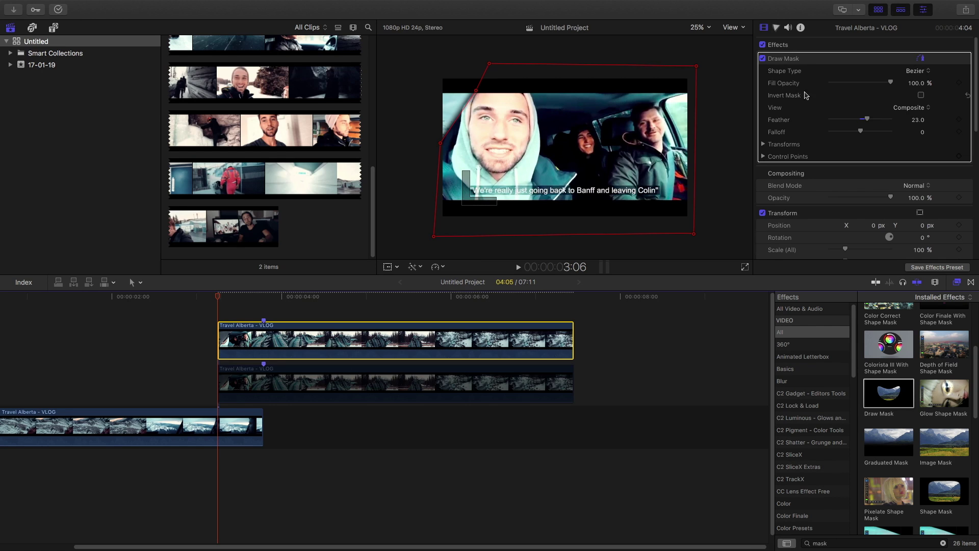
{"action": "left_click", "coordinate": [920, 96]}
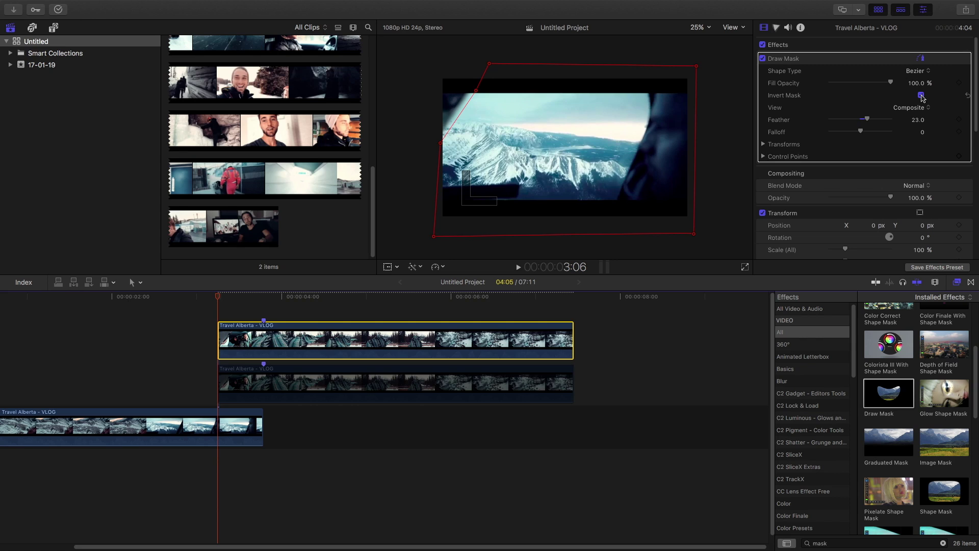
- Re-enable the lower copy and add keyframes at 3:06 for the Position and Control Points of the upper copy's Draw Mask
{"action": "left_click", "coordinate": [268, 381]}
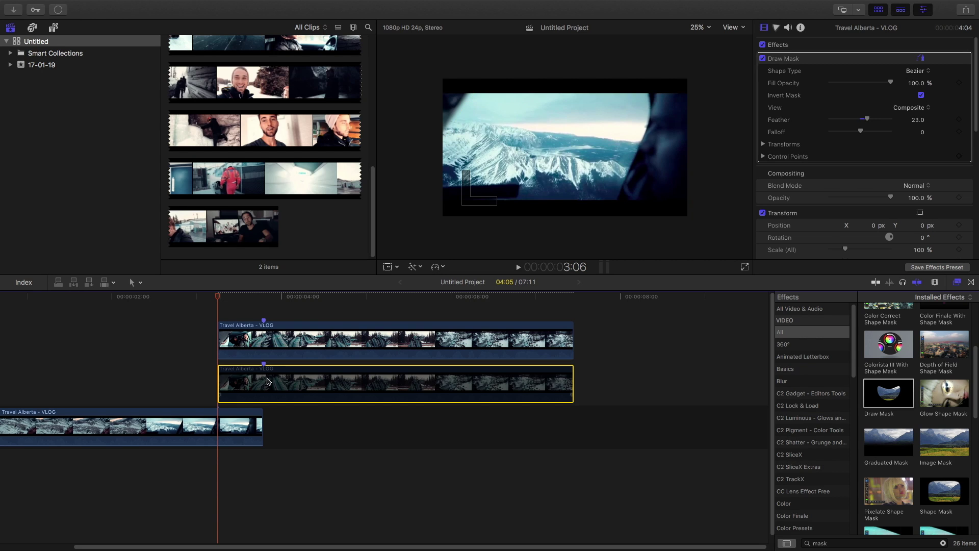
{"action": "left_click", "coordinate": [250, 338]}
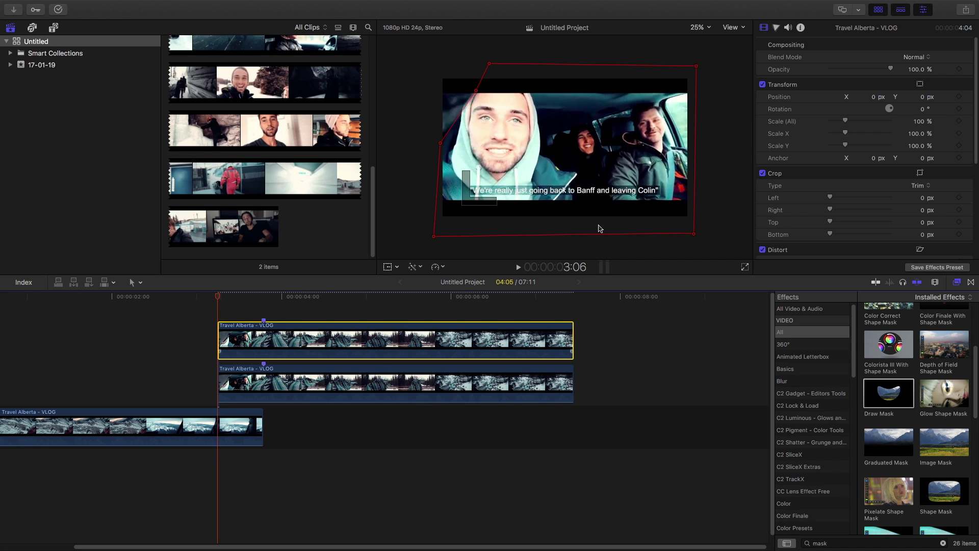
{"action": "scroll", "coordinate": [783, 147], "scroll_direction": "up", "scroll_amount": 3}
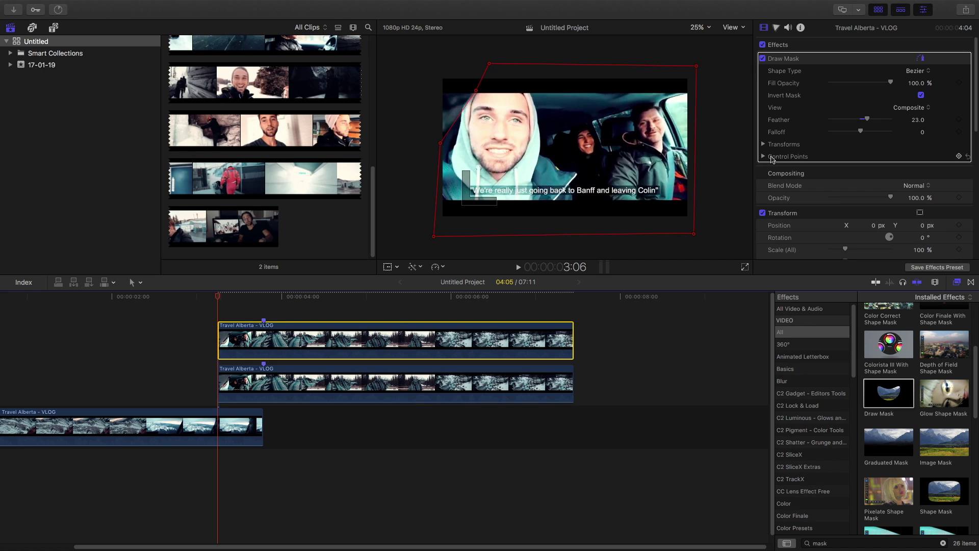
{"action": "left_click", "coordinate": [763, 157]}
{"action": "left_click", "coordinate": [763, 145]}
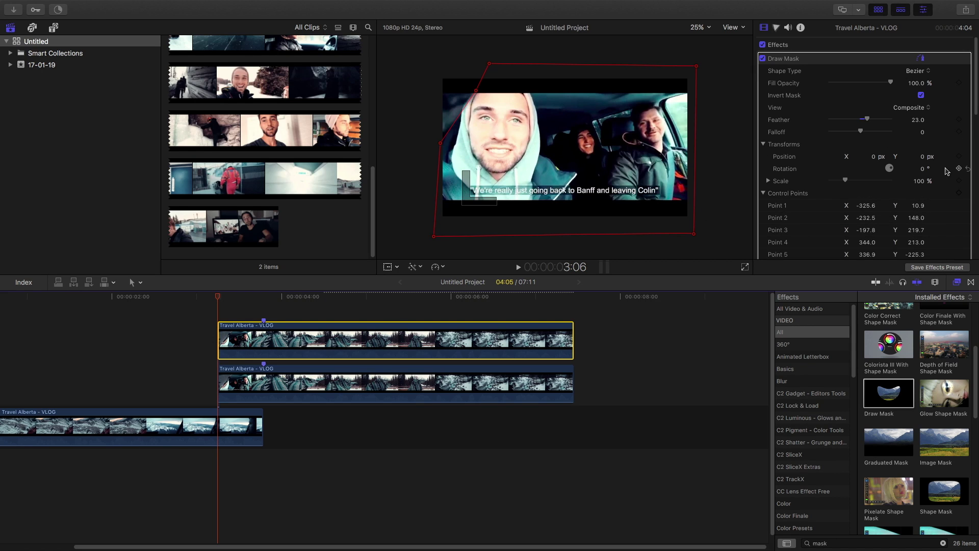
{"action": "left_click", "coordinate": [959, 157]}
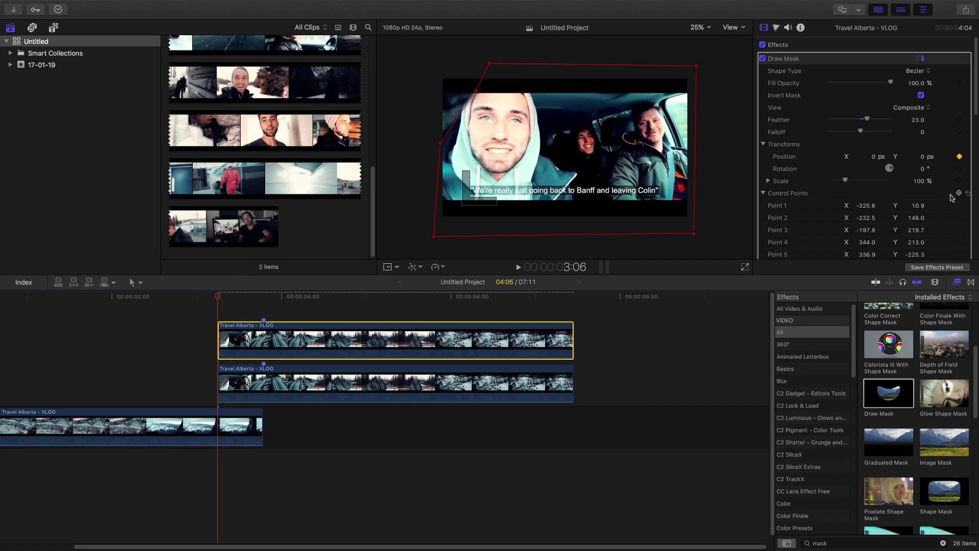
{"action": "left_click", "coordinate": [764, 194]}
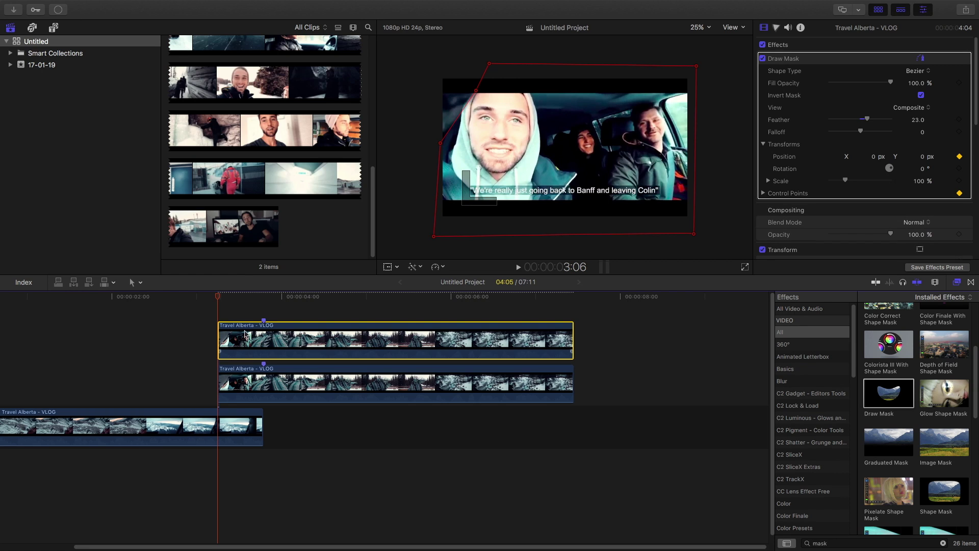
- Reshape the Draw Mask on frames 3:07 and 3:08 by shifting its two edge points to follow the blanket's leading edge
{"action": "key", "text": "Right"}
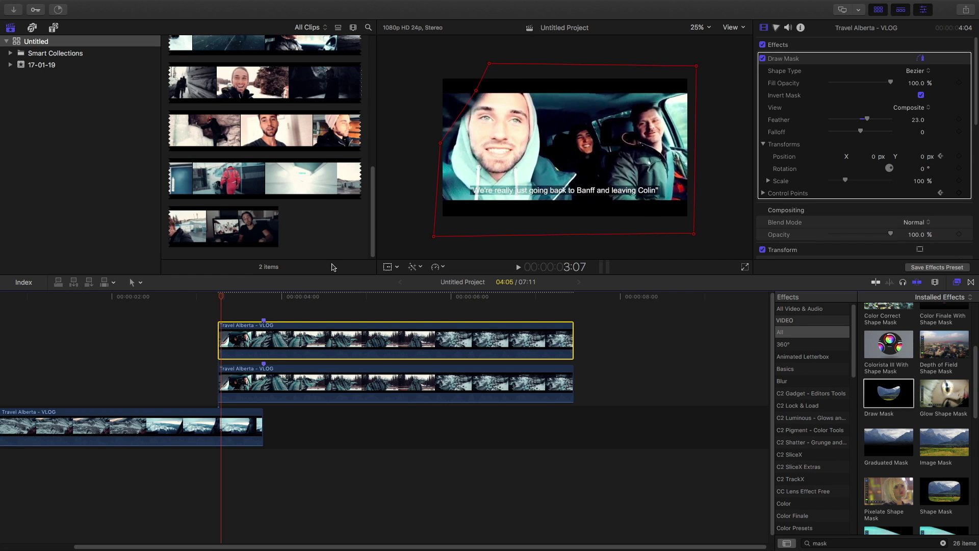
{"action": "left_click_drag", "start_coordinate": [476, 91], "coordinate": [486, 94]}
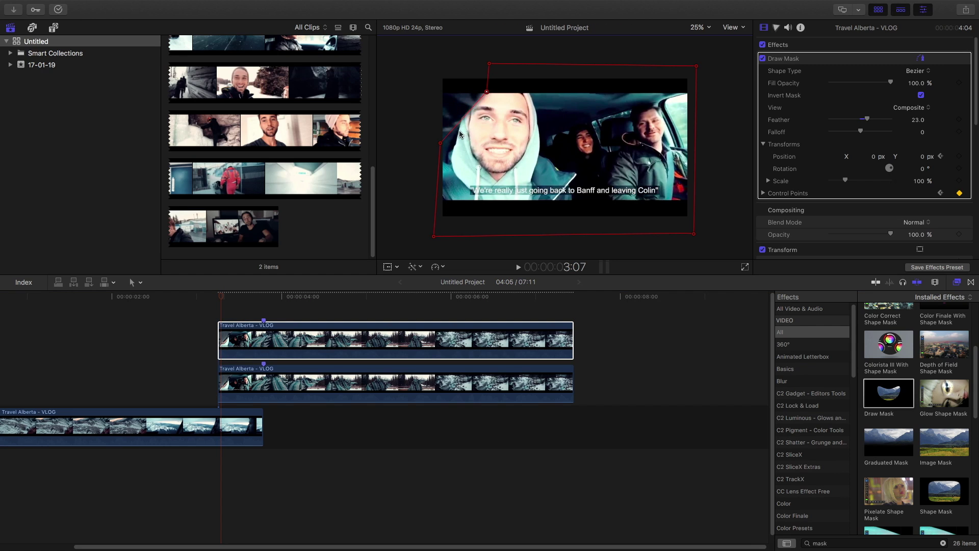
{"action": "key", "text": "Right"}
{"action": "left_click_drag", "start_coordinate": [441, 143], "coordinate": [437, 172]}
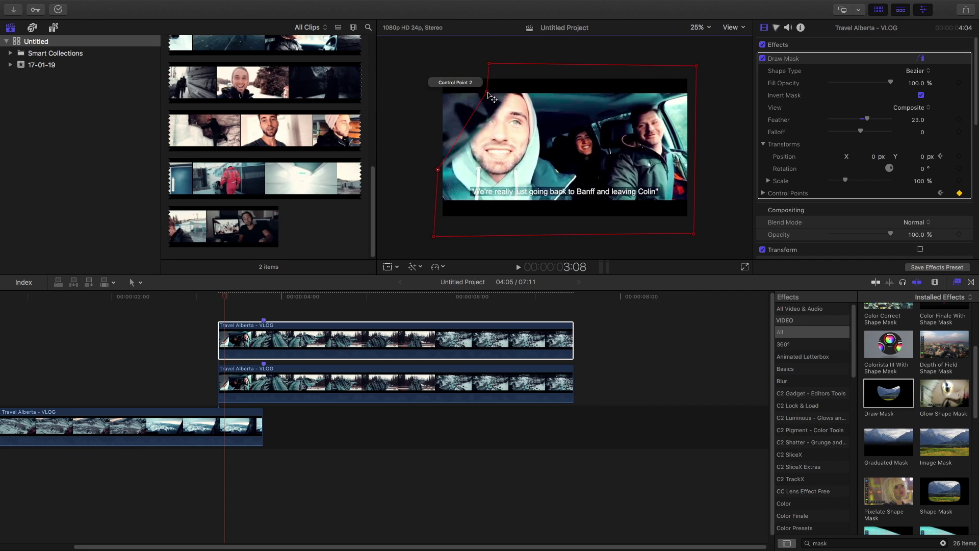
{"action": "left_click_drag", "start_coordinate": [487, 92], "coordinate": [492, 122]}
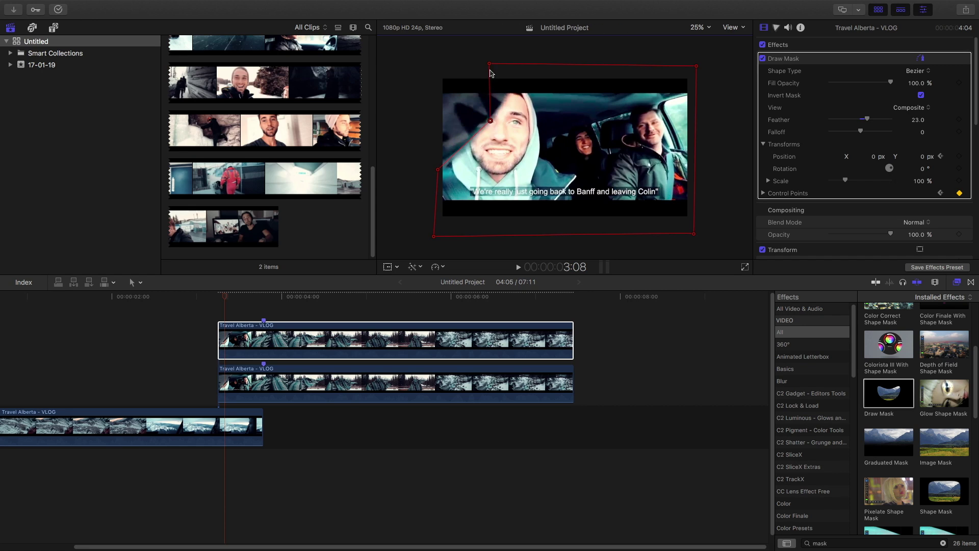
- At 3:08, move the mask's upper edge point along the blanket's edge and spread its outer corner points farther beyond the frame
{"action": "left_click_drag", "start_coordinate": [490, 65], "coordinate": [521, 76]}
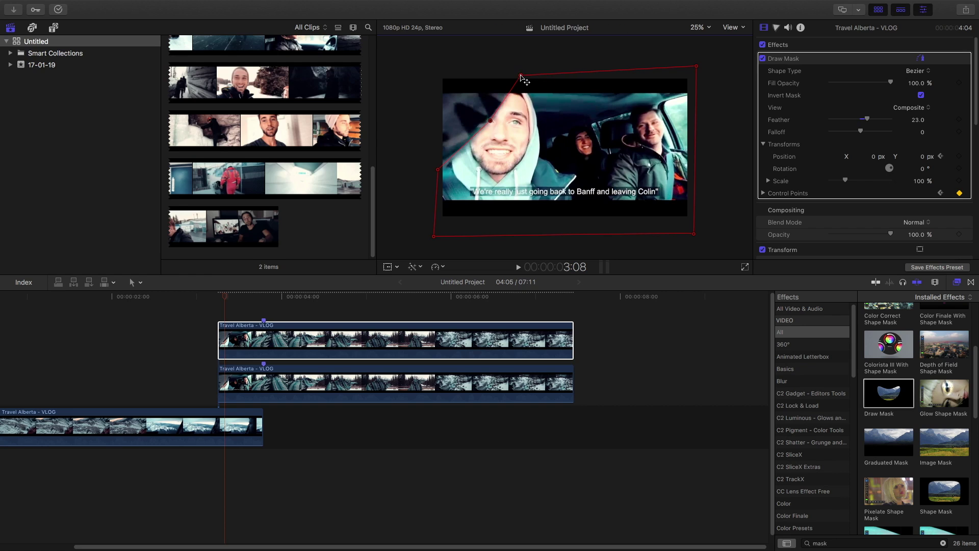
{"action": "left_click_drag", "start_coordinate": [696, 66], "coordinate": [719, 37]}
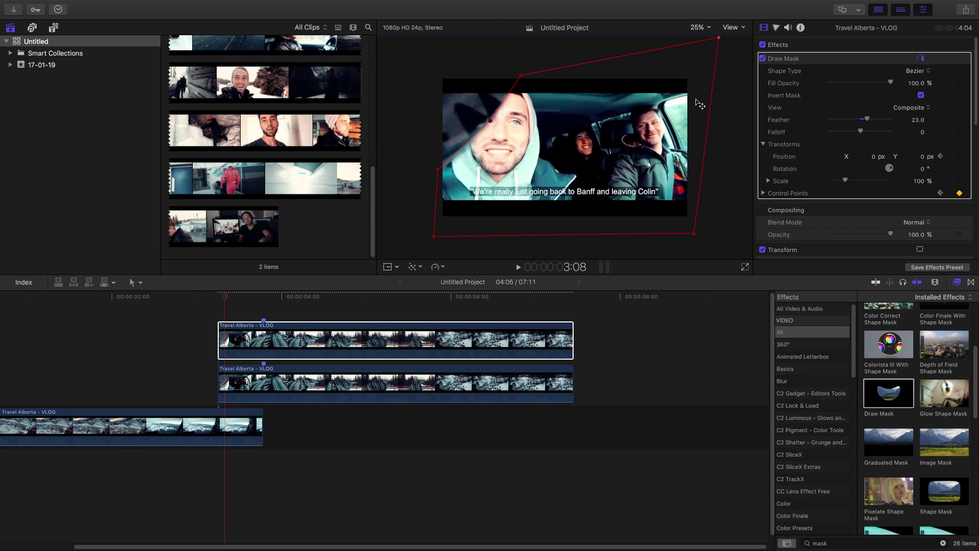
{"action": "left_click_drag", "start_coordinate": [696, 237], "coordinate": [733, 251]}
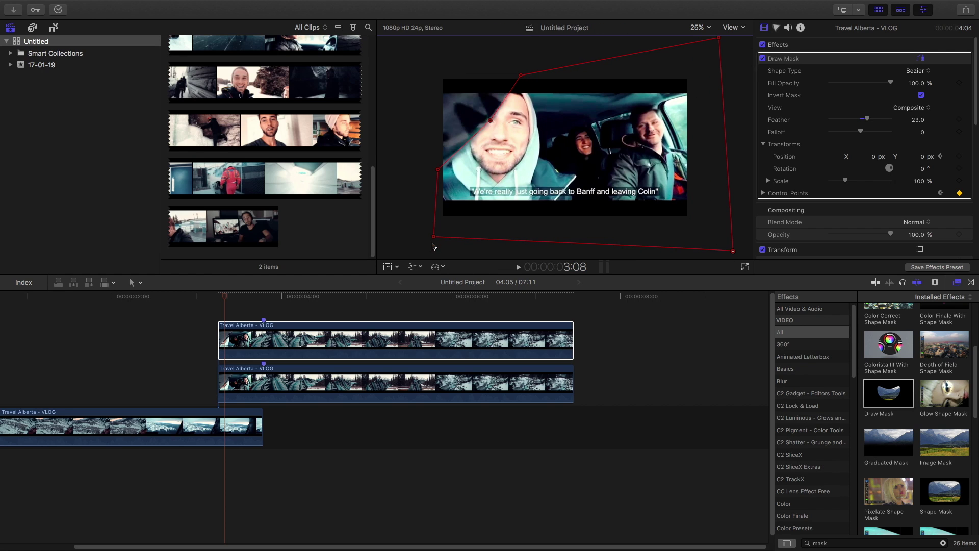
{"action": "left_click_drag", "start_coordinate": [433, 237], "coordinate": [431, 251]}
- Move the mask's three edge points at 3:09 farther across the picture to match the advancing blanket
{"action": "left_click", "coordinate": [229, 324]}
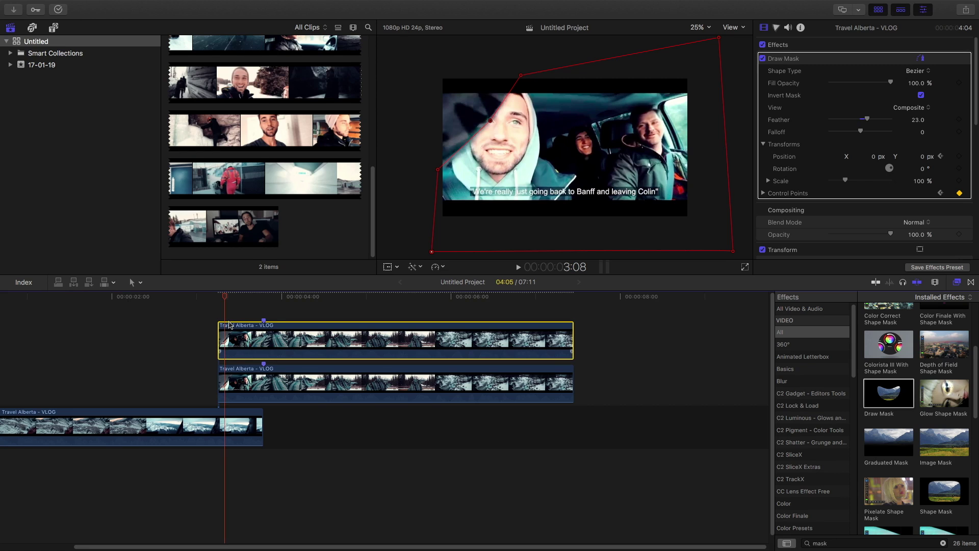
{"action": "left_click_drag", "start_coordinate": [441, 173], "coordinate": [443, 211]}
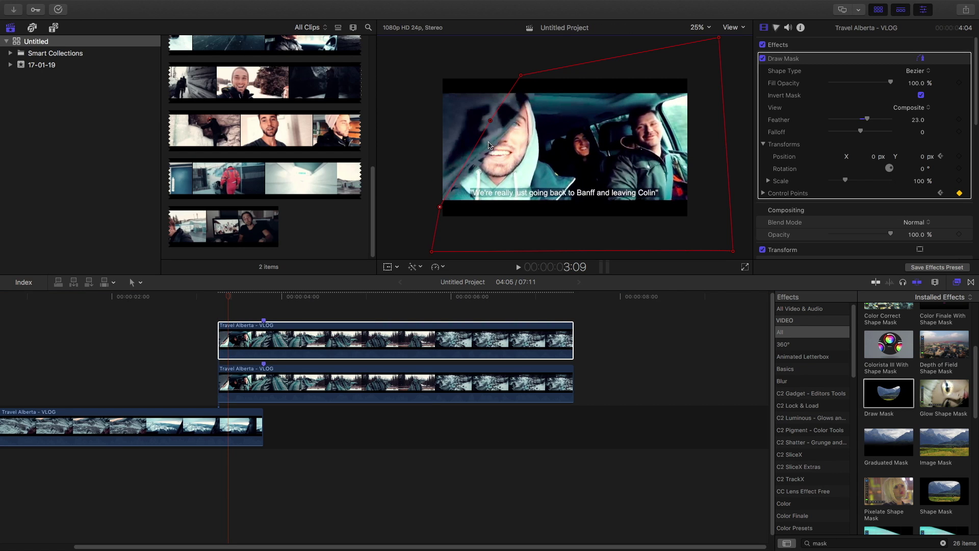
{"action": "left_click_drag", "start_coordinate": [490, 120], "coordinate": [505, 139]}
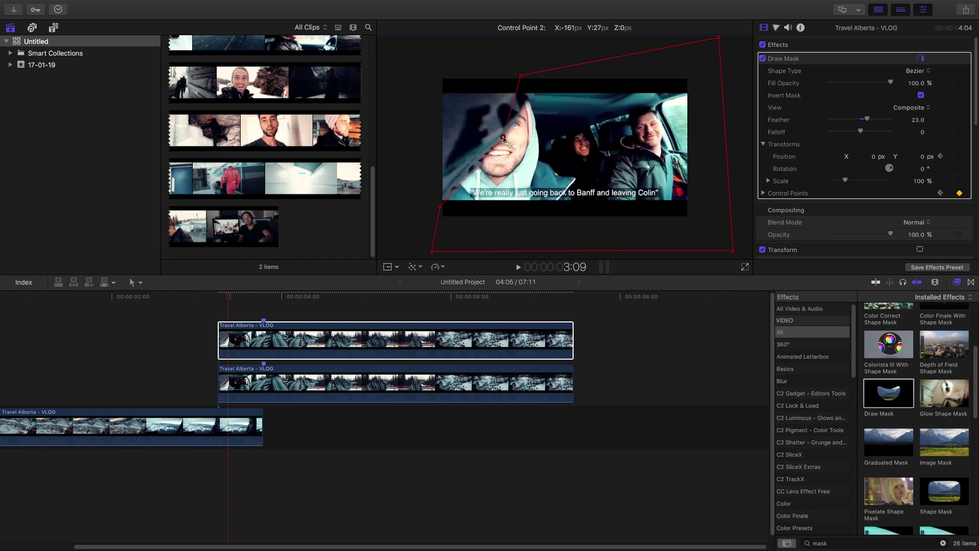
{"action": "left_click", "coordinate": [521, 76]}
{"action": "left_click_drag", "start_coordinate": [540, 80], "coordinate": [547, 71]}
- Advance the mask's edge points frame by frame from 3:10 to 3:15 until they lie past the picture's right side
{"action": "key", "text": "Right"}
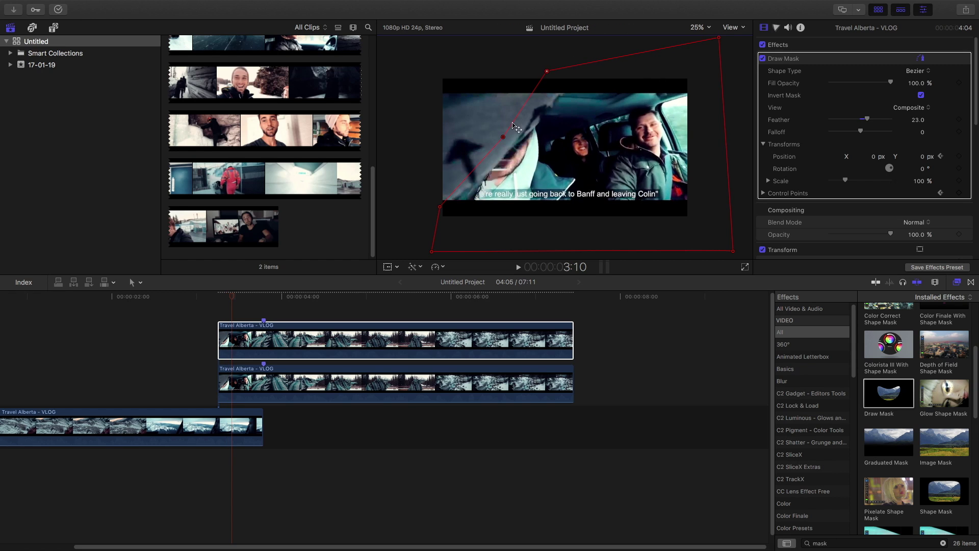
{"action": "key", "text": "Right"}
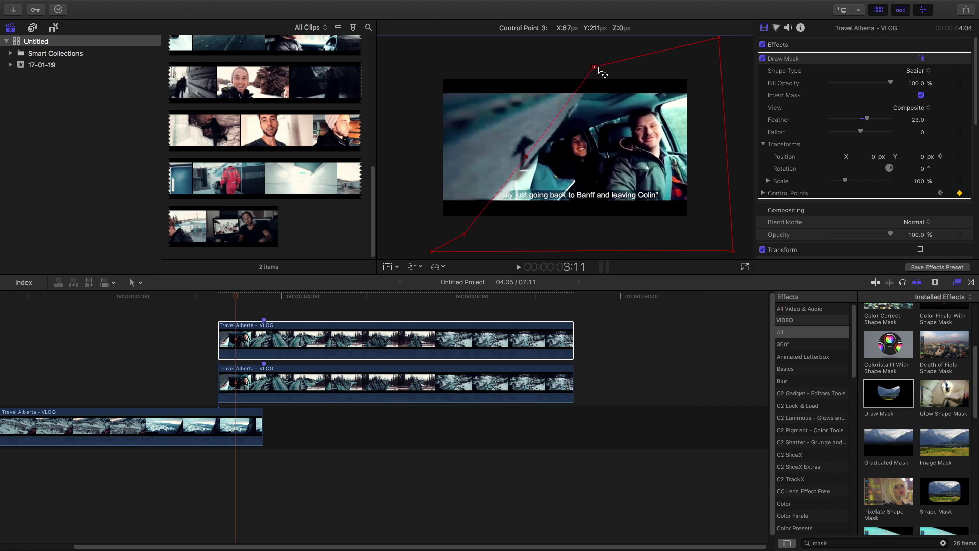
{"action": "key", "text": "Right"}
{"action": "key", "text": "Right"}
{"action": "key", "text": "Right"}
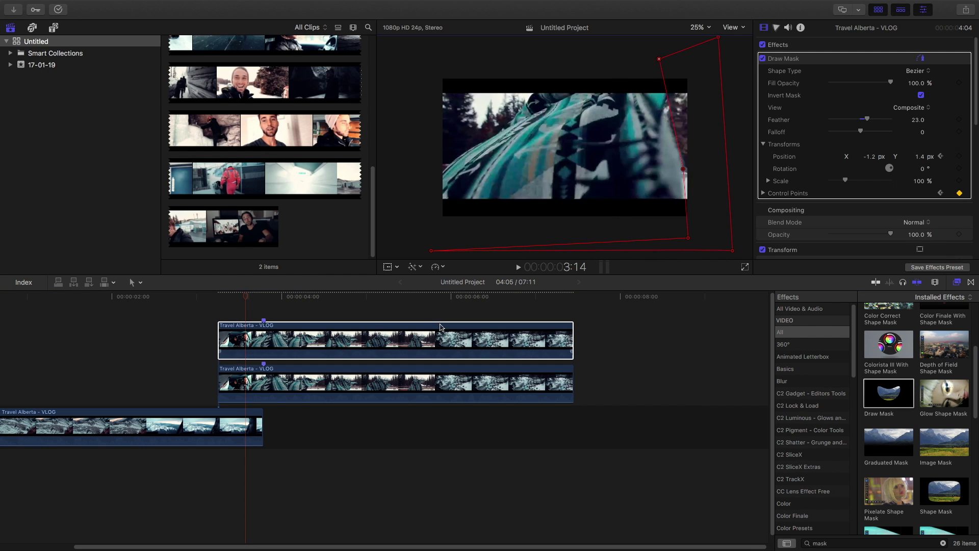
{"action": "key", "text": "Right"}
{"action": "left_click_drag", "start_coordinate": [683, 169], "coordinate": [714, 168]}
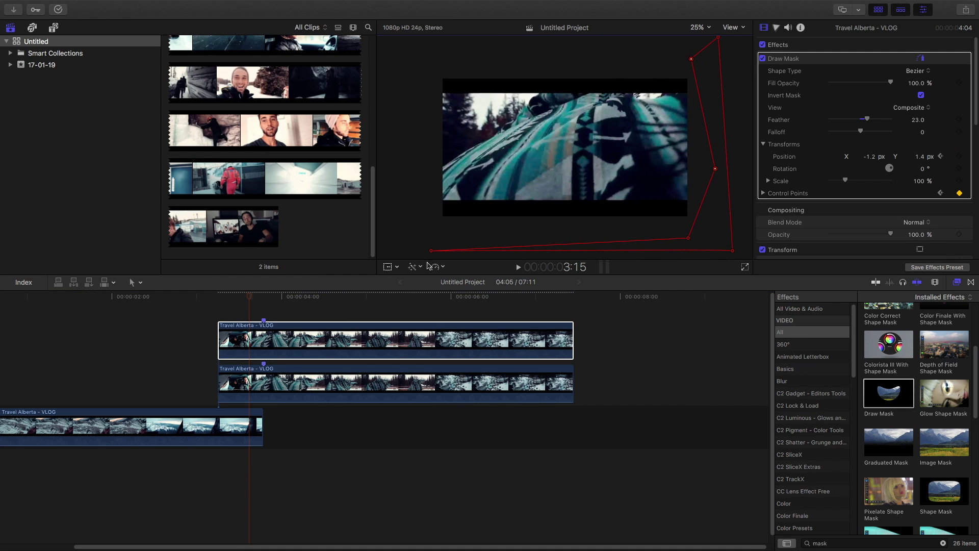
- Go to the clip marker at 3:19 and delete the lower, unmasked copy of the connected clip
{"action": "left_click", "coordinate": [278, 335]}
{"action": "mouse_move", "coordinate": [250, 301]}
{"action": "left_mouse_down"}
{"action": "mouse_move", "coordinate": [218, 300]}
{"action": "mouse_move", "coordinate": [263, 301]}
{"action": "left_mouse_up"}
{"action": "left_click", "coordinate": [276, 380]}
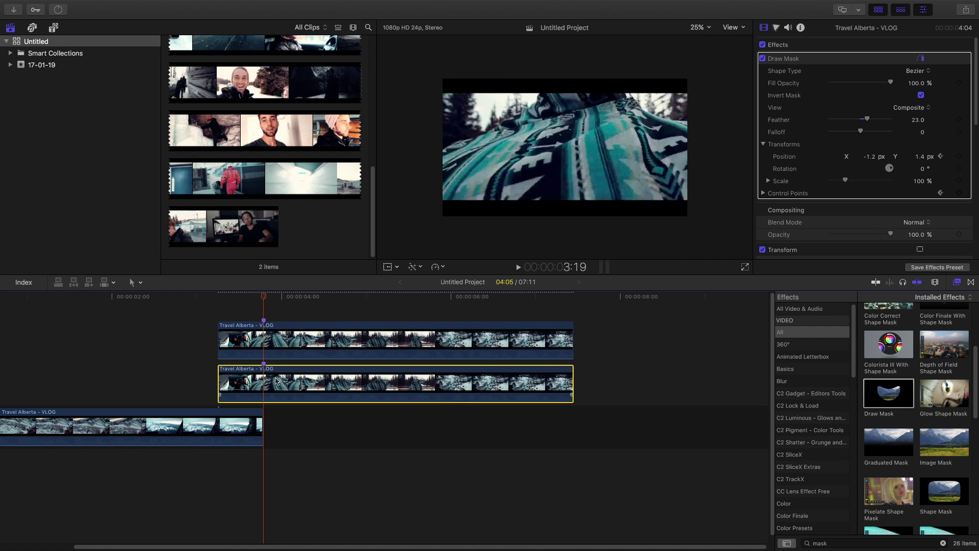
{"action": "key", "text": "super+z"}
{"action": "key", "text": "super+z"}
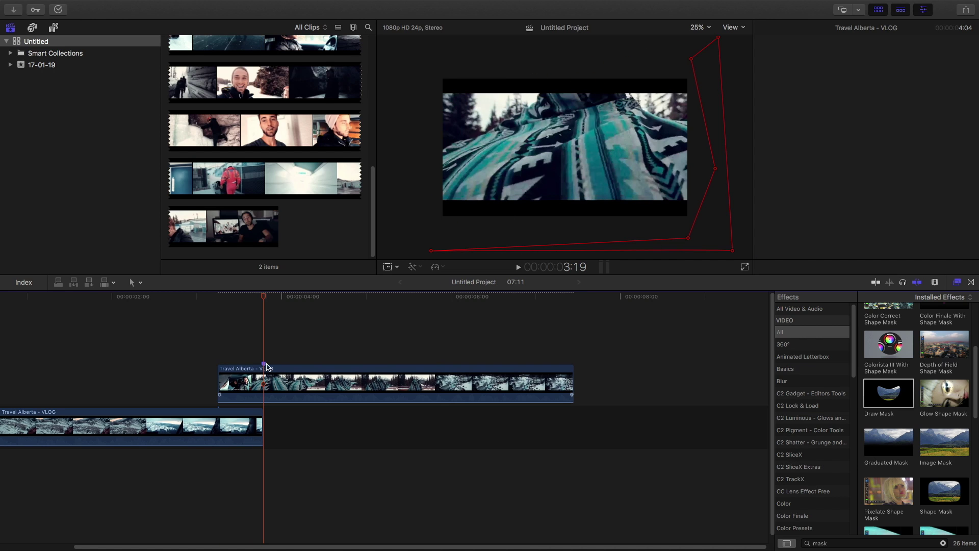
- Play the transition several times from just before the masked clip to review the blanket reveal
{"action": "left_click", "coordinate": [207, 300]}
{"action": "key", "text": "super+z"}
{"action": "key", "text": "space"}
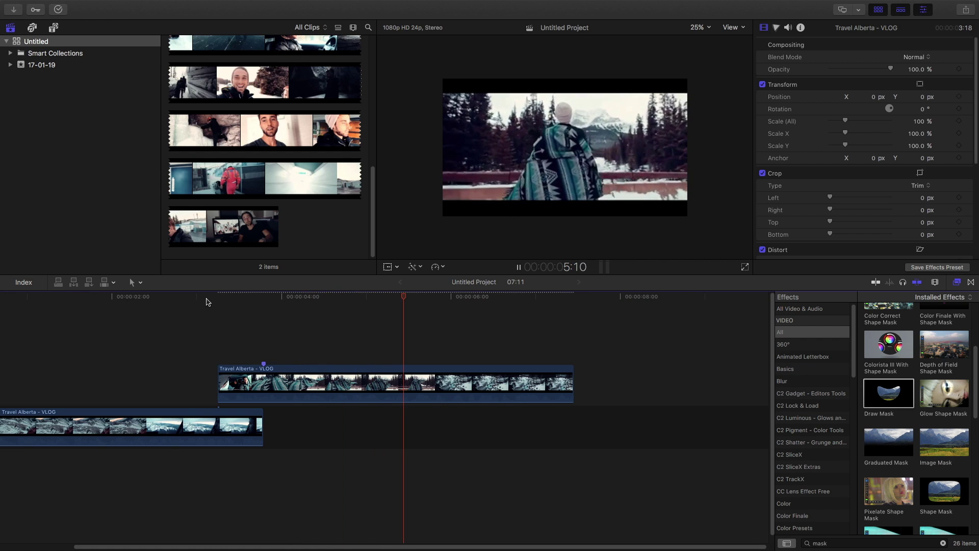
{"action": "left_click", "coordinate": [206, 302]}
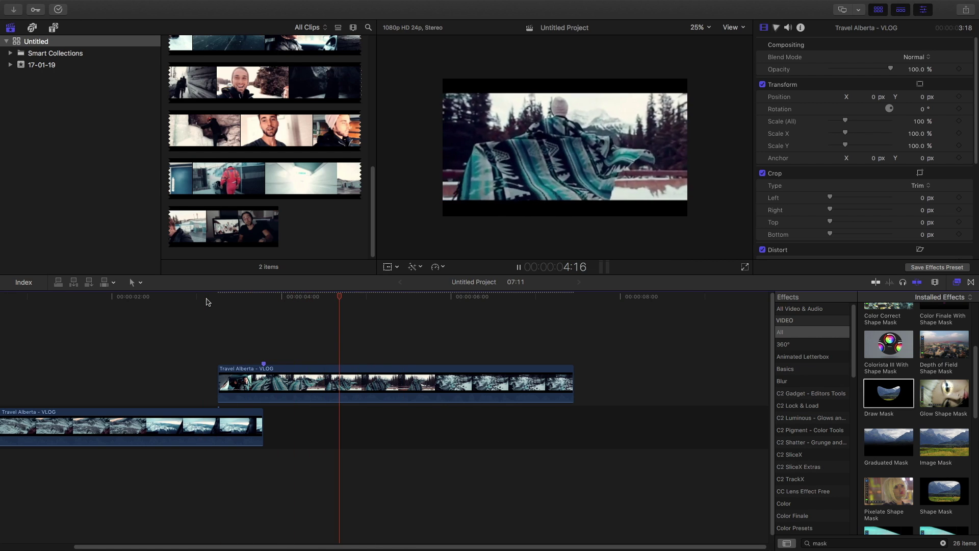
{"action": "left_click", "coordinate": [207, 301]}
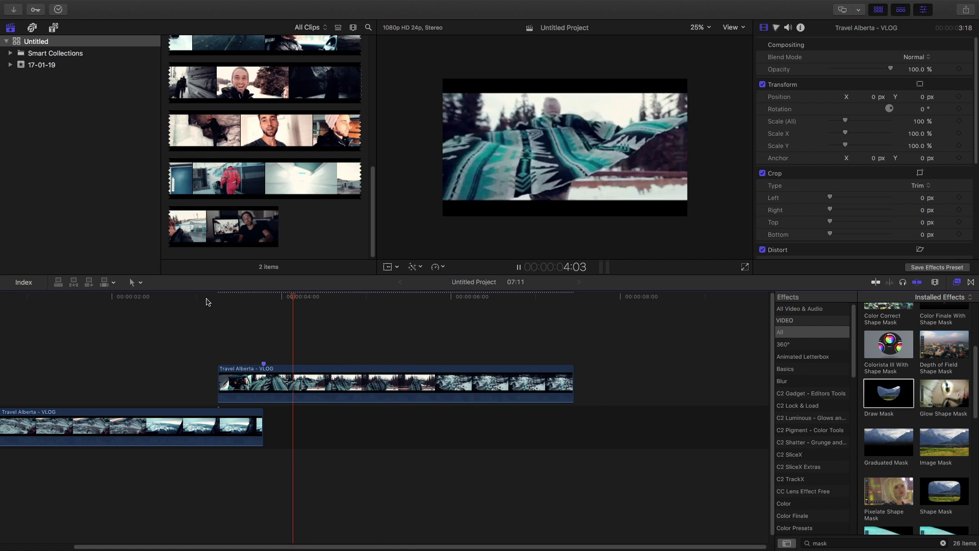
{"action": "left_click", "coordinate": [306, 387]}
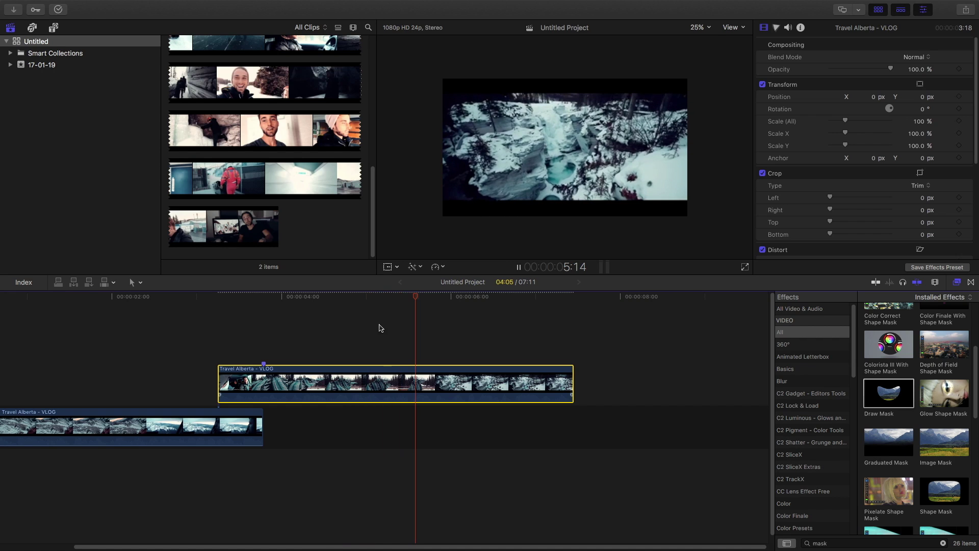
{"action": "key", "text": "space"}
{"action": "left_click", "coordinate": [236, 298]}
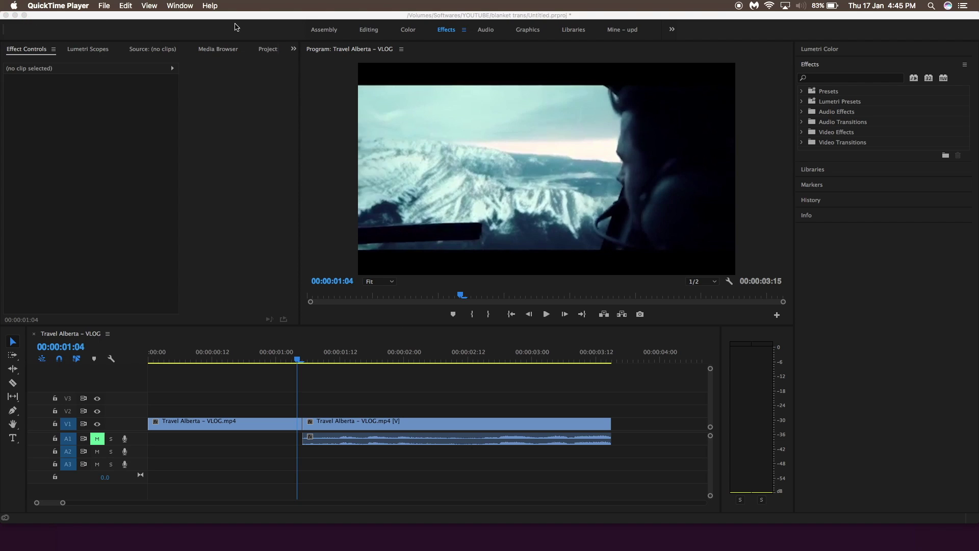
- Switch to Premiere Pro and play the cut between the mountain clip and the car clip
{"action": "left_click", "coordinate": [266, 20]}
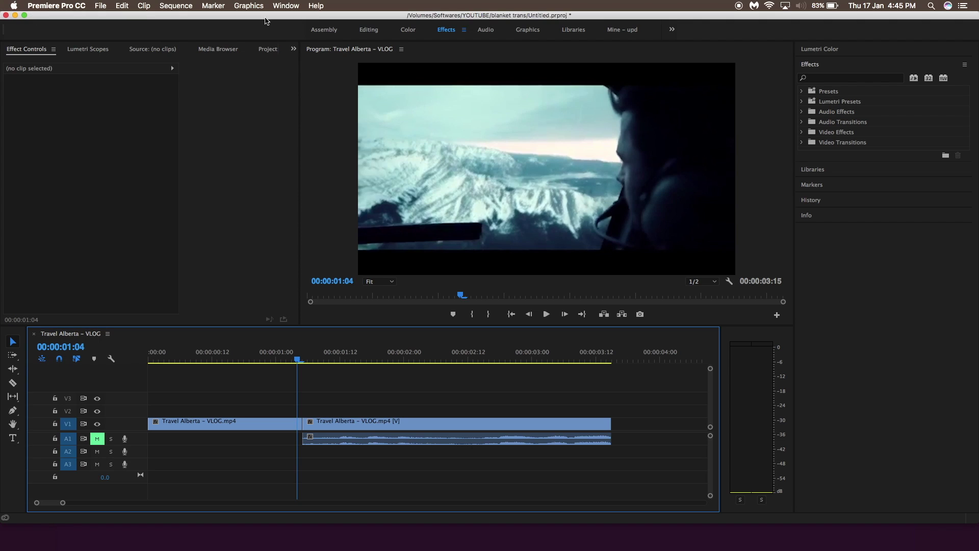
{"action": "key", "text": "space"}
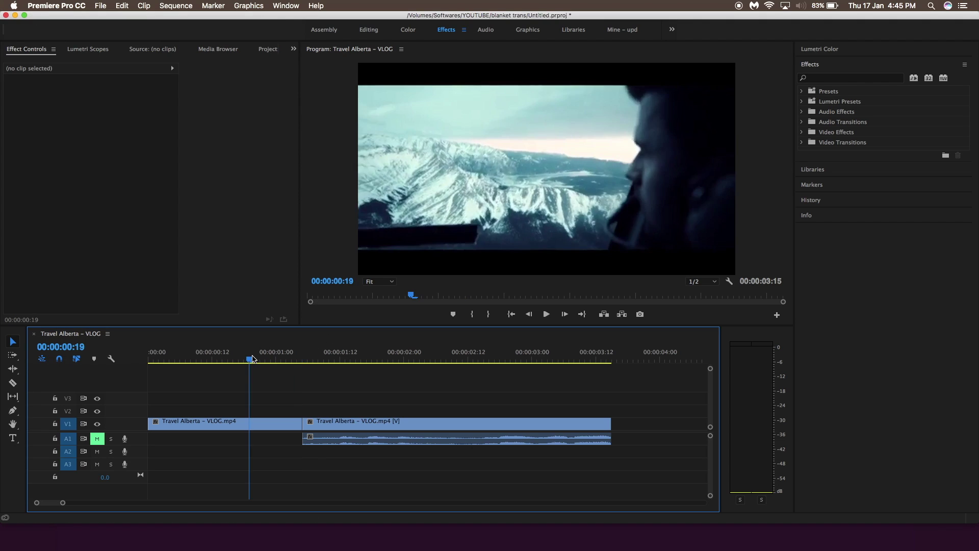
{"action": "left_click", "coordinate": [186, 357]}
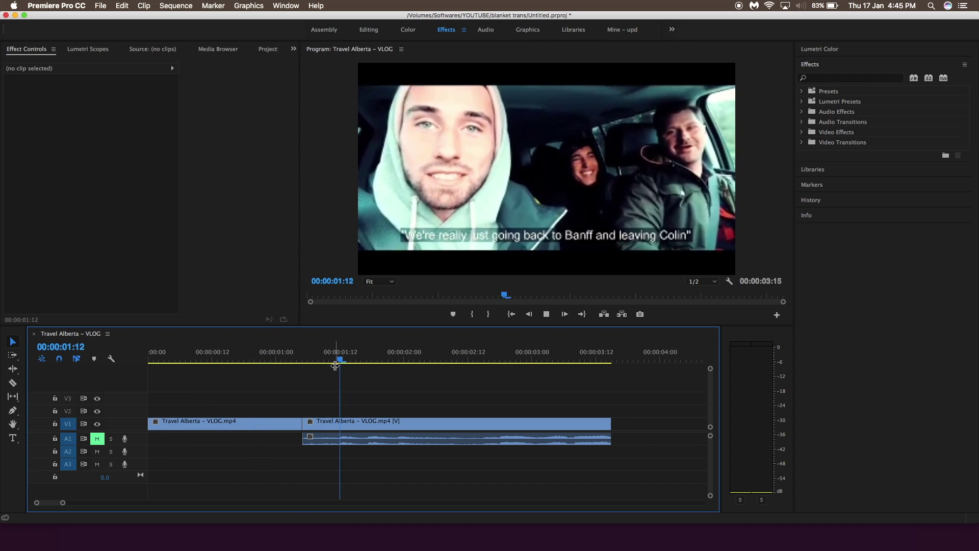
{"action": "left_click", "coordinate": [357, 360]}
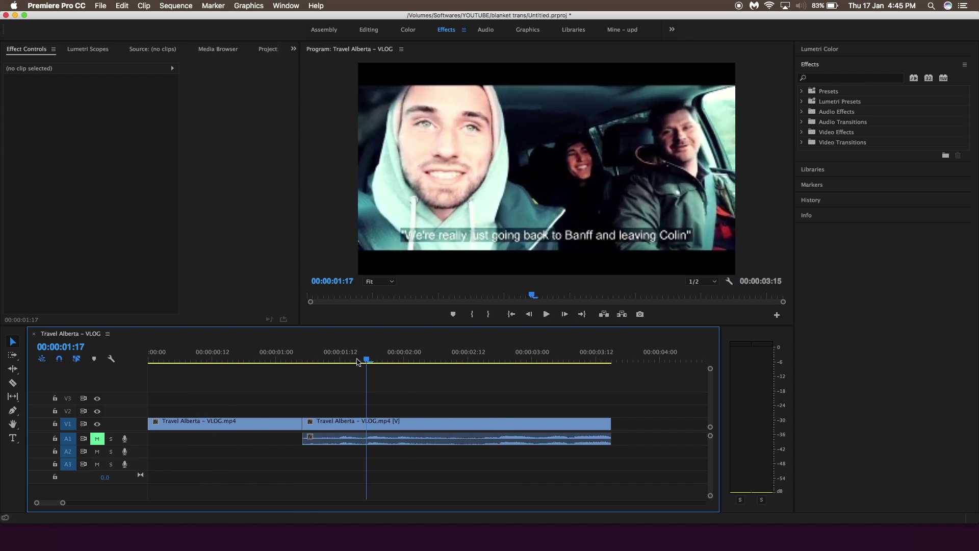
- Trim the car clip's start to 00:00:01:17 and move it to V2, overlapping the mountain clip's end from 00:00:00:22
{"action": "left_click_drag", "start_coordinate": [309, 424], "coordinate": [380, 428]}
{"action": "left_click_drag", "start_coordinate": [329, 416], "coordinate": [273, 408]}
{"action": "left_click", "coordinate": [266, 356]}
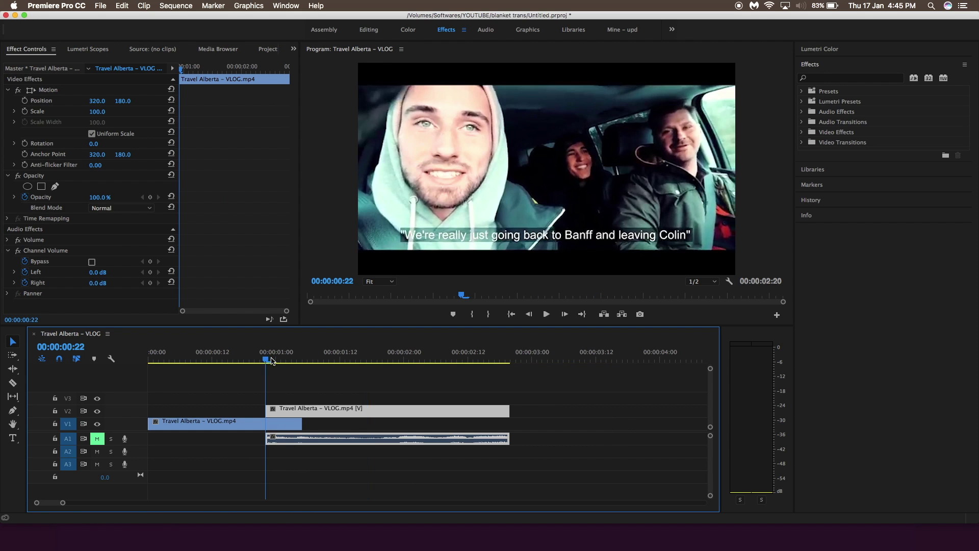
- Mark the car clip at 00:00:01:07, align that marker with the mountain clip's end, and go to the car clip's first frame
{"action": "left_click_drag", "start_coordinate": [271, 360], "coordinate": [314, 364]}
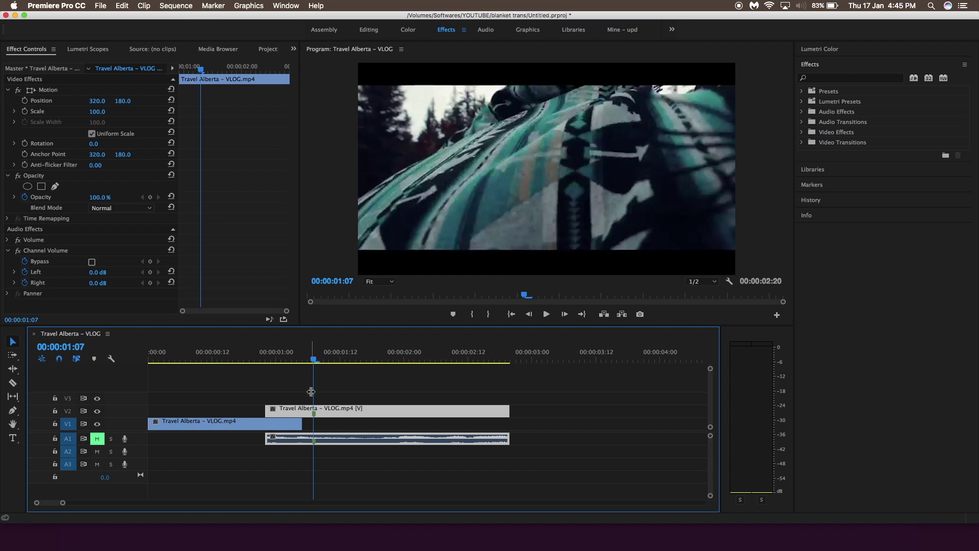
{"action": "left_click_drag", "start_coordinate": [324, 410], "coordinate": [313, 411]}
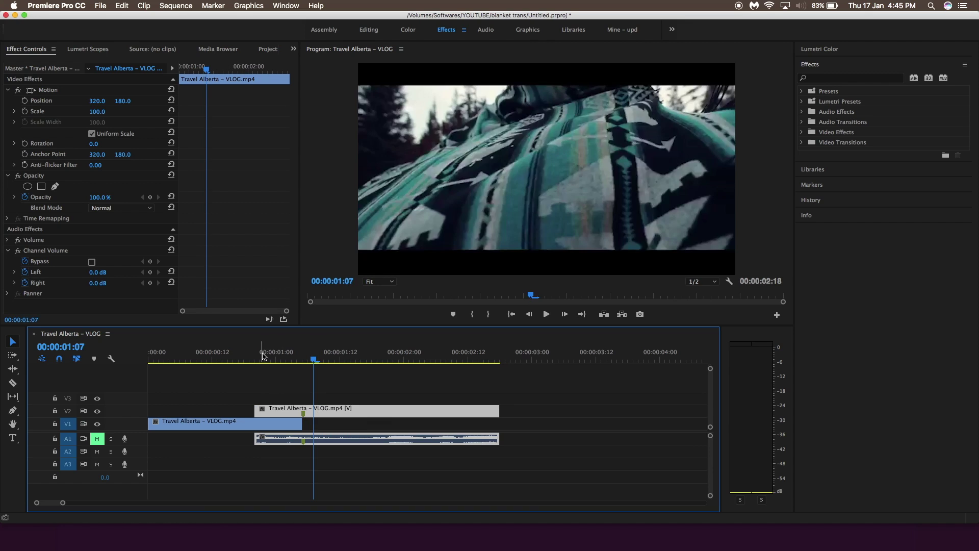
{"action": "left_click", "coordinate": [264, 356]}
{"action": "left_click", "coordinate": [256, 360]}
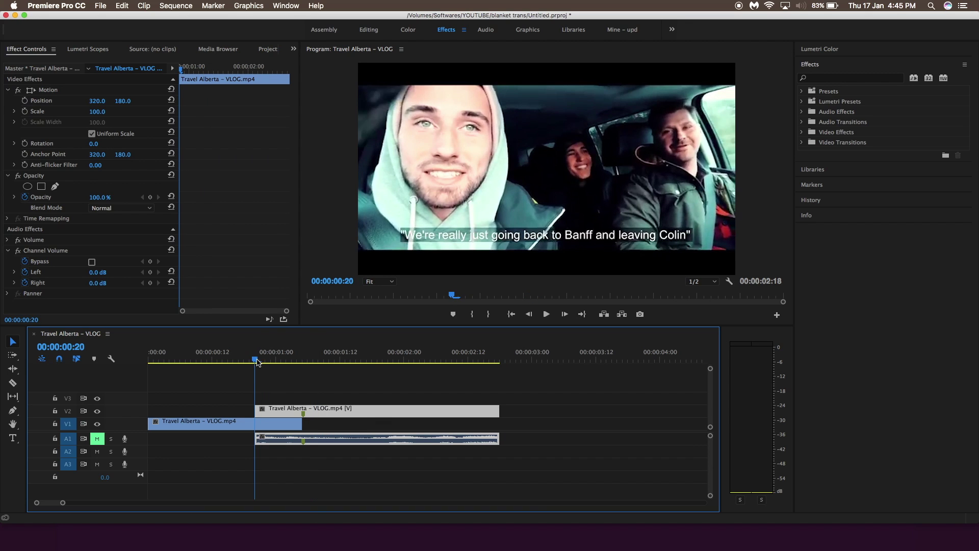
- Set the program preview's magnification to 50% to leave room around the picture
{"action": "left_click", "coordinate": [379, 281]}
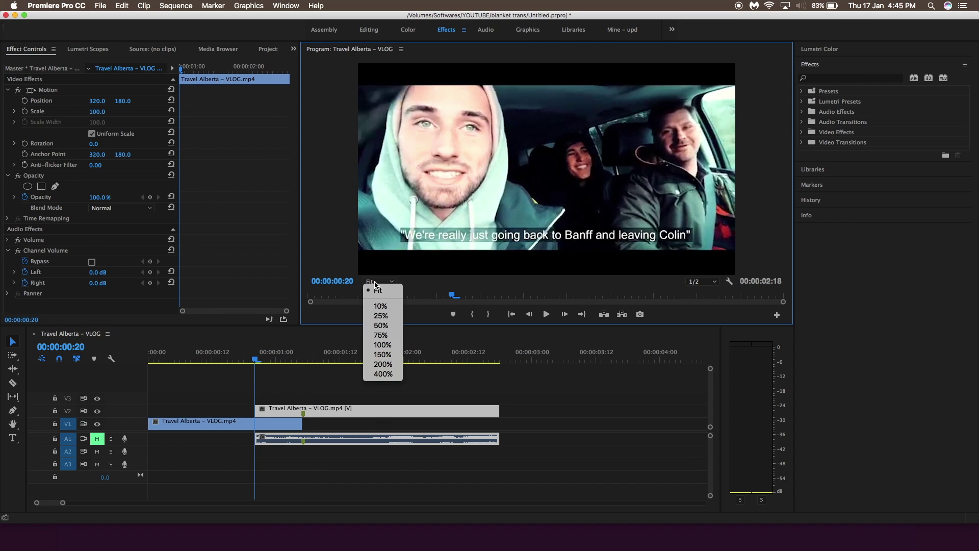
{"action": "left_click", "coordinate": [382, 316]}
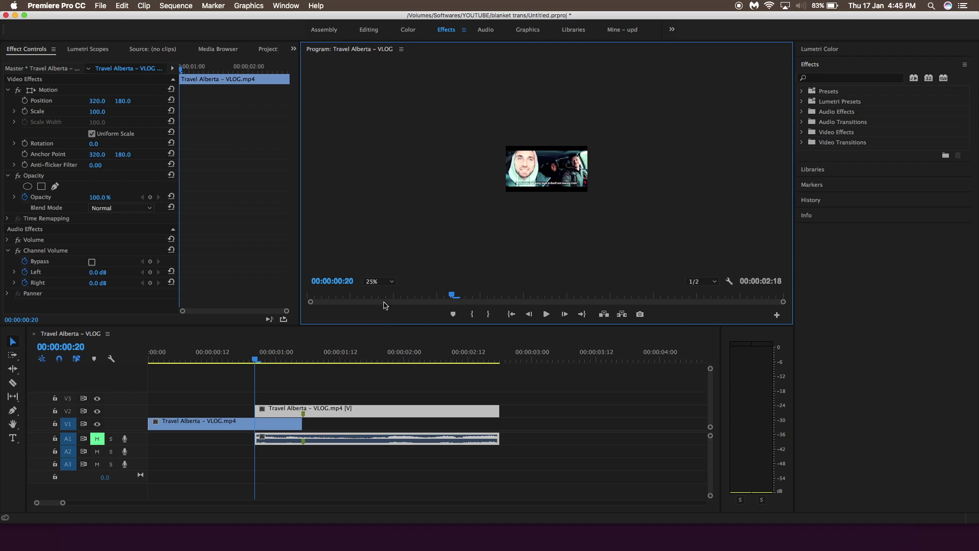
{"action": "left_click", "coordinate": [388, 284]}
{"action": "left_click", "coordinate": [383, 325]}
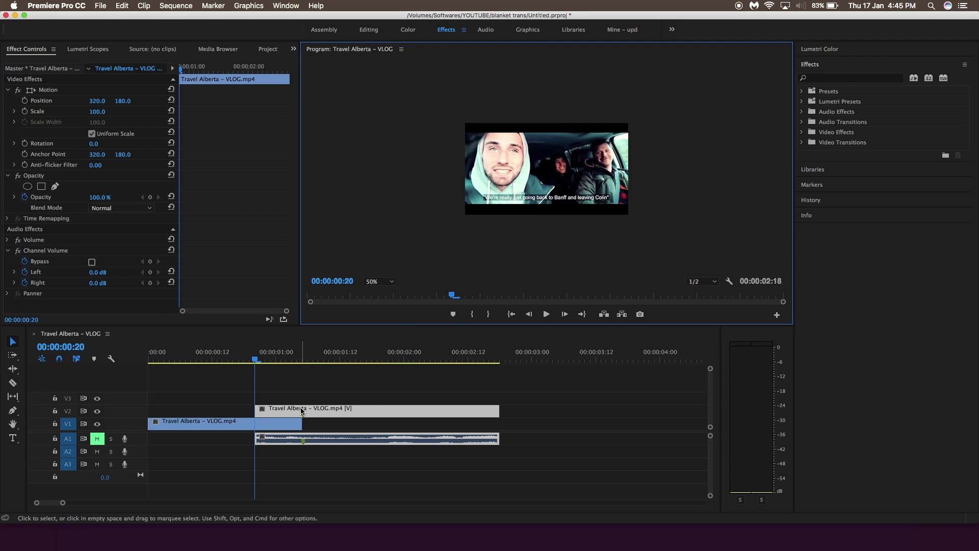
- Duplicate the car clip from V2 directly above onto V3 and select the copy's Opacity effect
{"action": "left_click_drag", "start_coordinate": [310, 407], "coordinate": [311, 397]}
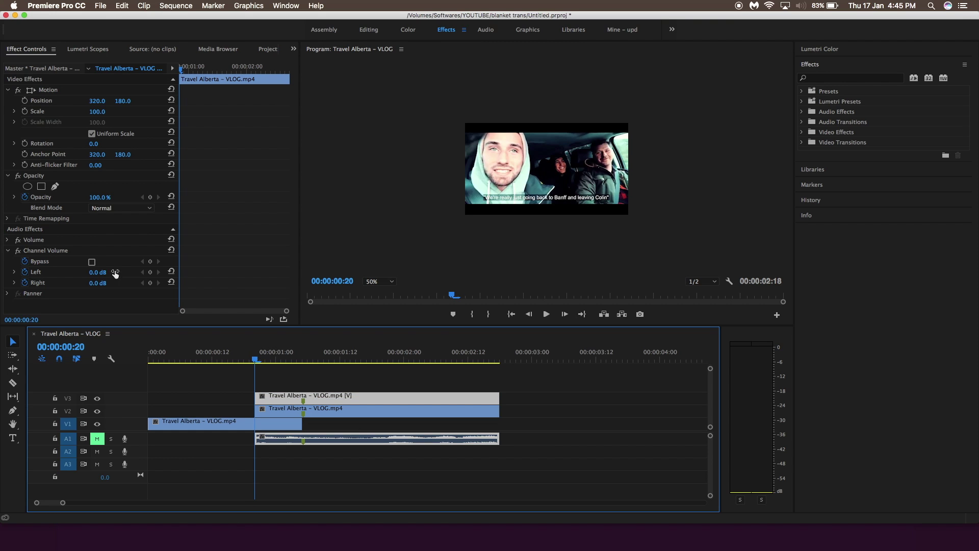
{"action": "left_click", "coordinate": [8, 250]}
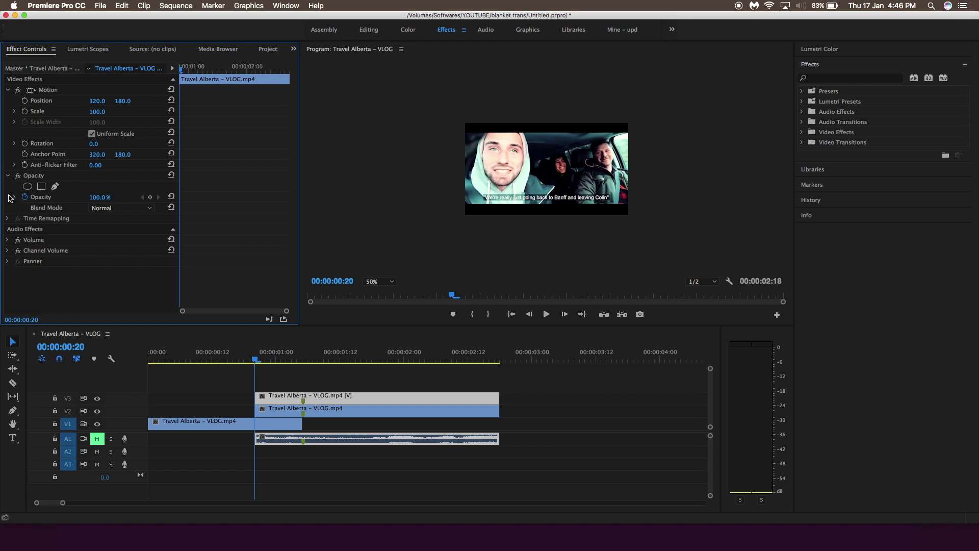
{"action": "left_click", "coordinate": [59, 178]}
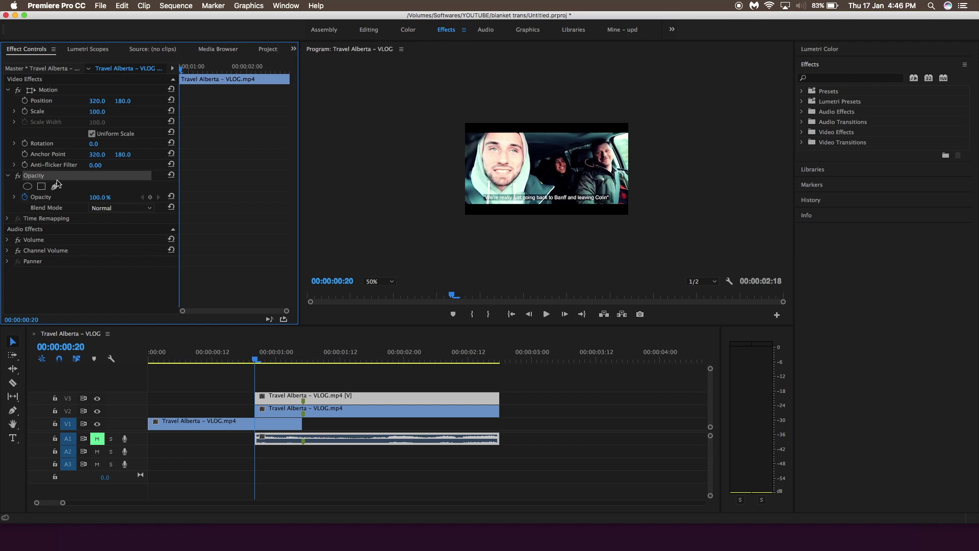
- Draw a closed freeform opacity mask on the V3 car clip, following the blanket's edge and enclosing the car scene beyond the frame
{"action": "left_click", "coordinate": [55, 187]}
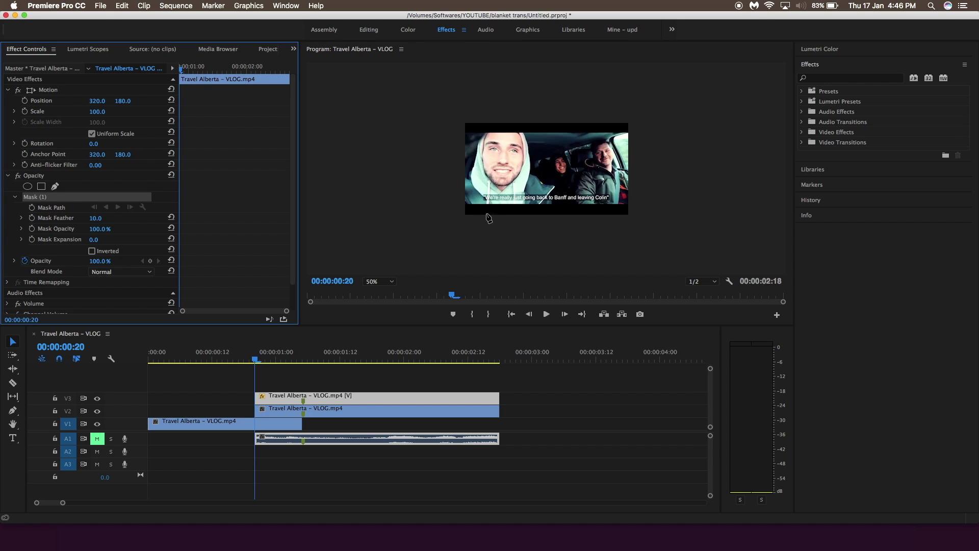
{"action": "left_click", "coordinate": [461, 161]}
{"action": "left_click", "coordinate": [477, 150]}
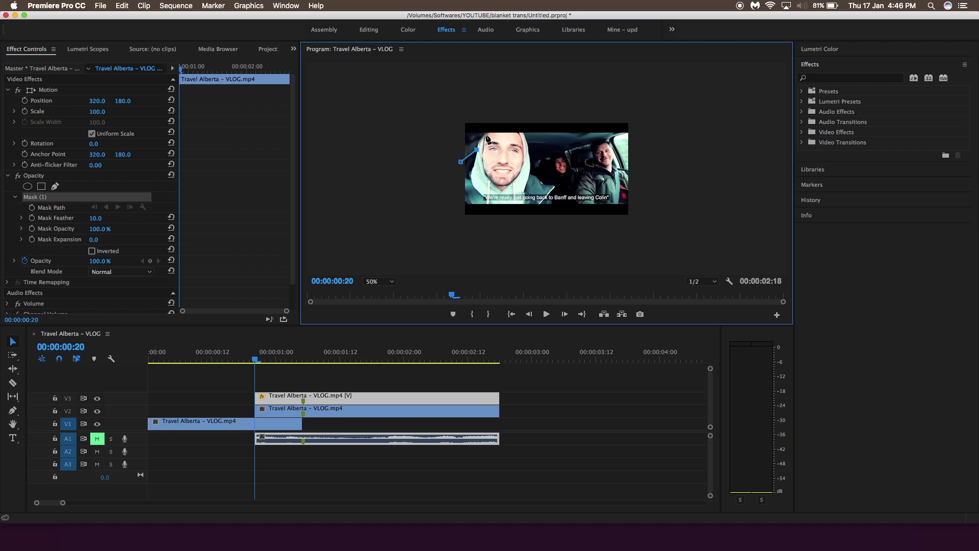
{"action": "left_click", "coordinate": [487, 132]}
{"action": "left_click", "coordinate": [497, 113]}
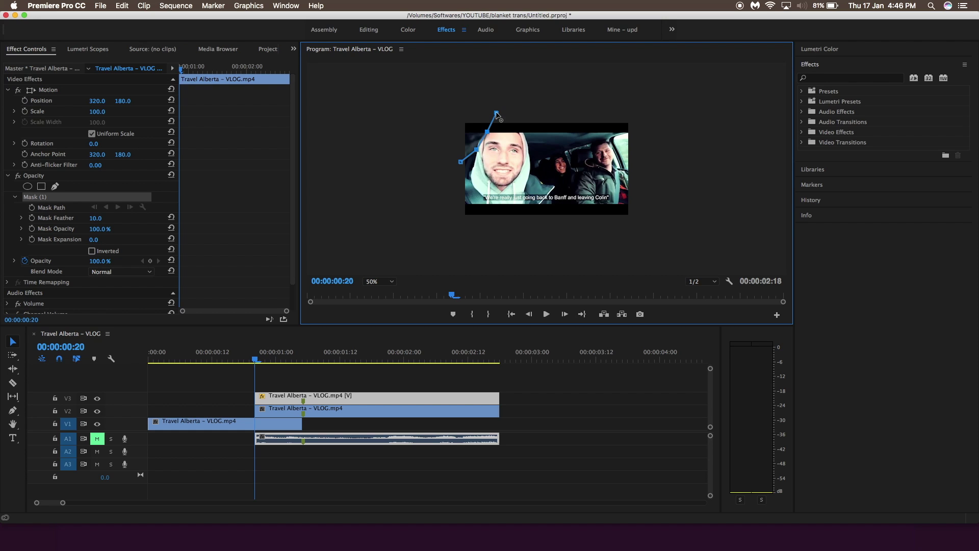
{"action": "left_click", "coordinate": [659, 113]}
{"action": "left_click", "coordinate": [652, 230]}
{"action": "left_click", "coordinate": [504, 237]}
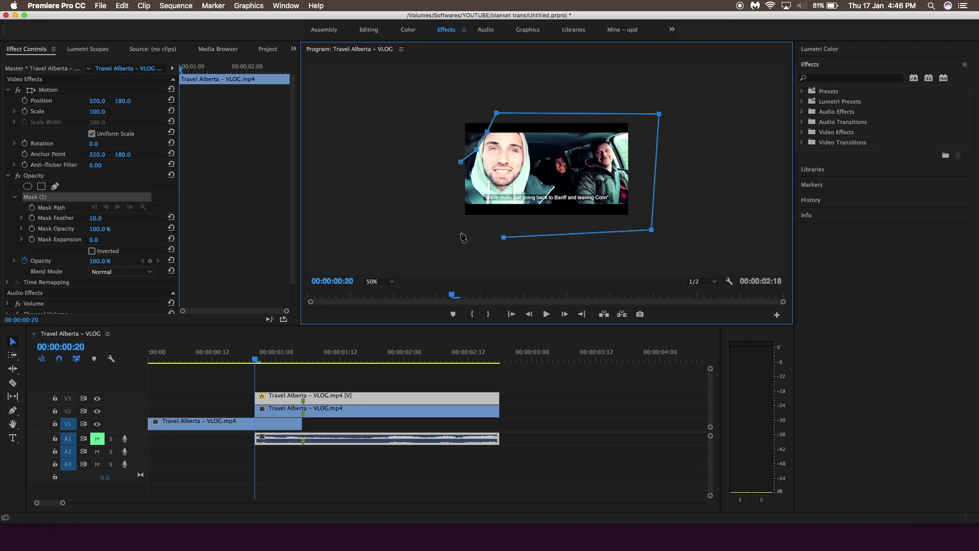
{"action": "left_click", "coordinate": [457, 232]}
{"action": "left_click", "coordinate": [460, 162]}
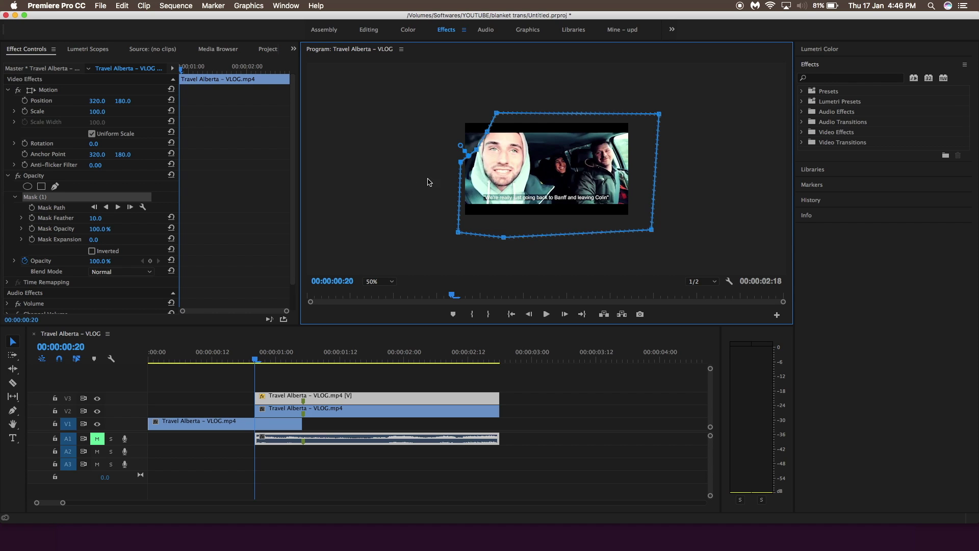
- Start animating Mask (1)'s path at 00:00:00:20, and at 00:00:00:21 move its upper edge point inward to follow the blanket
{"action": "left_click", "coordinate": [33, 208]}
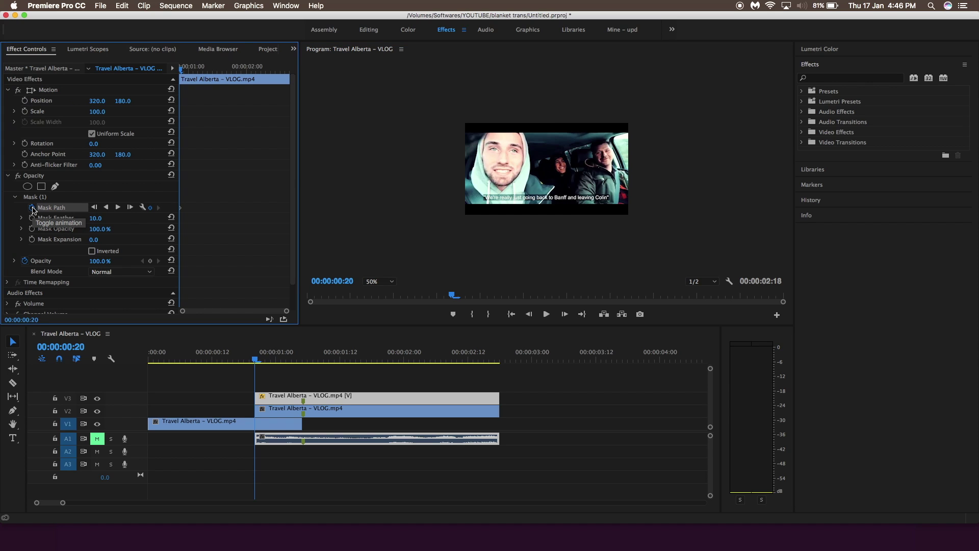
{"action": "left_click", "coordinate": [275, 398]}
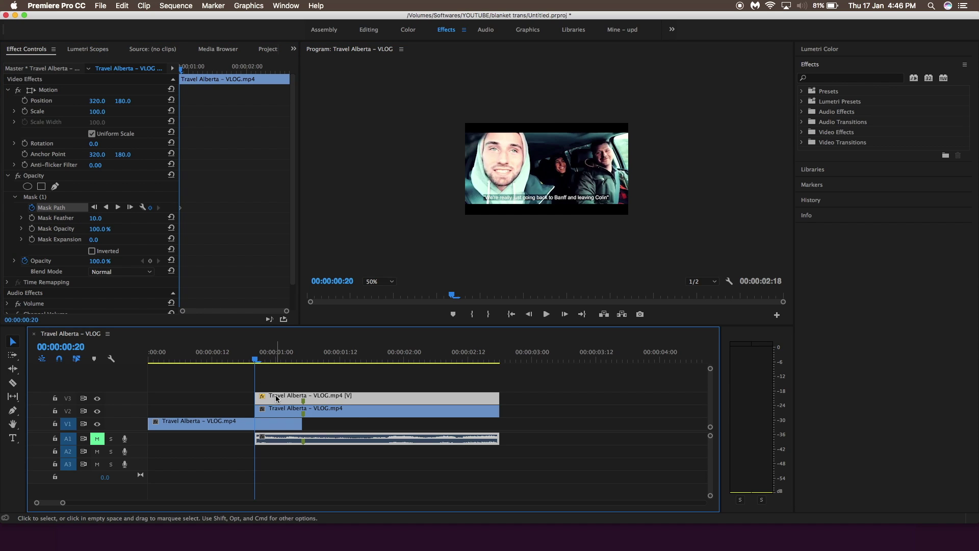
{"action": "key", "text": "Right"}
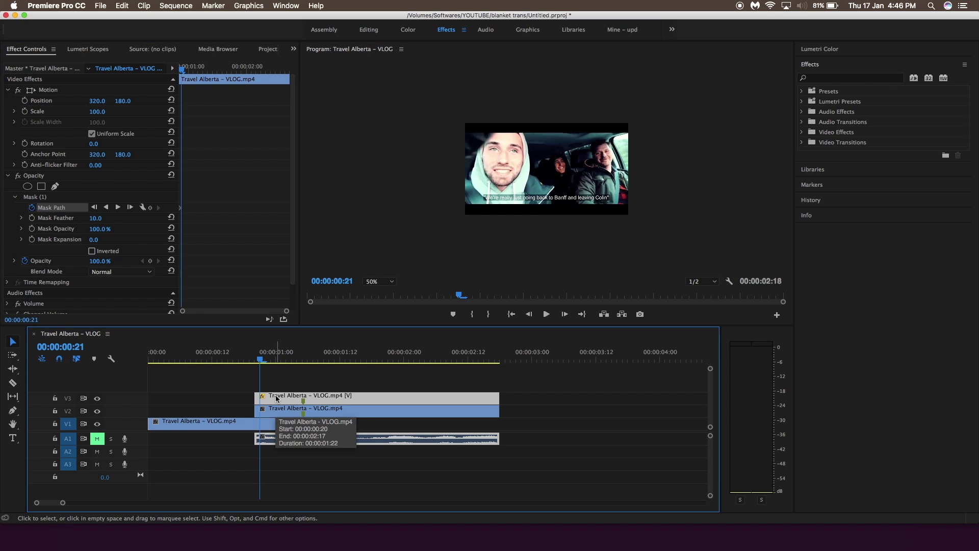
{"action": "left_click", "coordinate": [60, 197]}
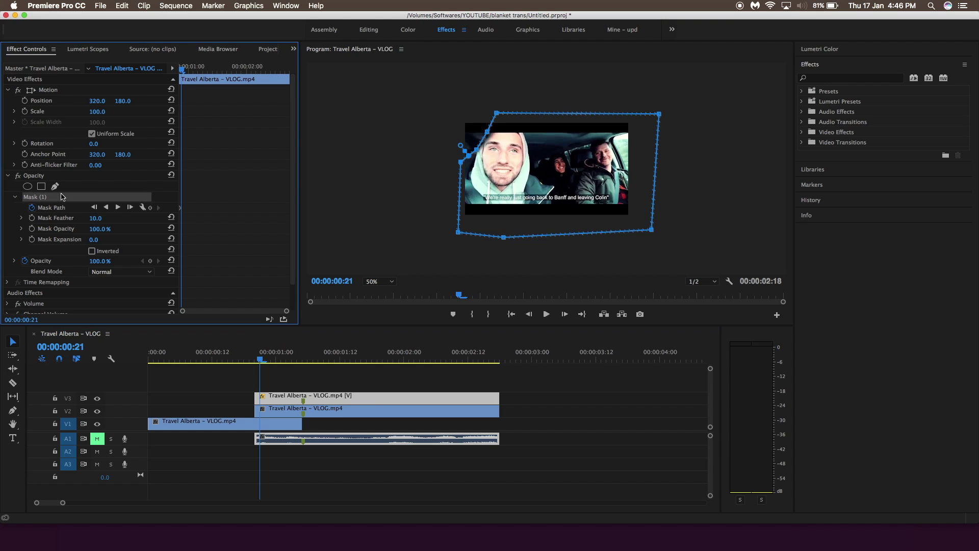
{"action": "left_click", "coordinate": [491, 137]}
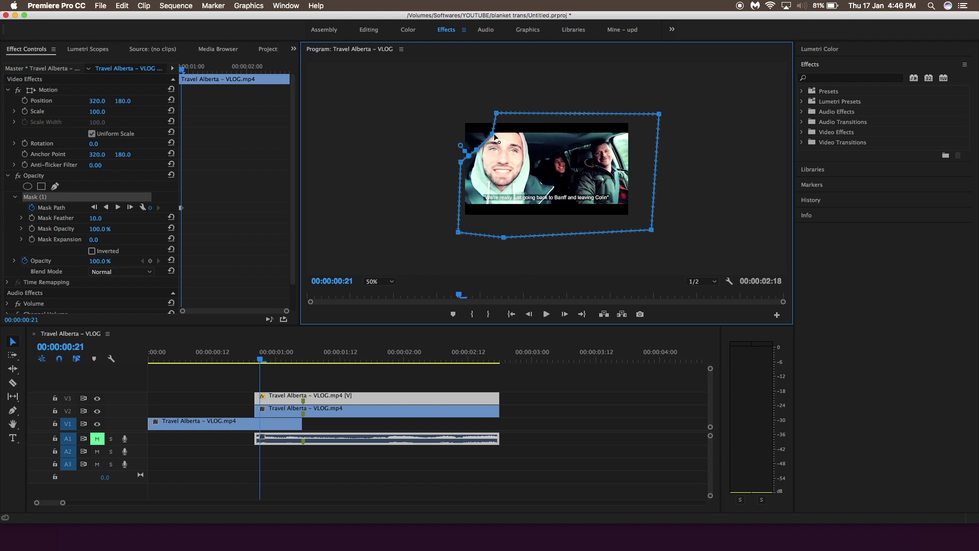
- At 00:00:00:22, reshape the mask's slanted side by moving its points along the blanket's advancing edge
{"action": "left_click", "coordinate": [283, 397]}
{"action": "key", "text": "Right"}
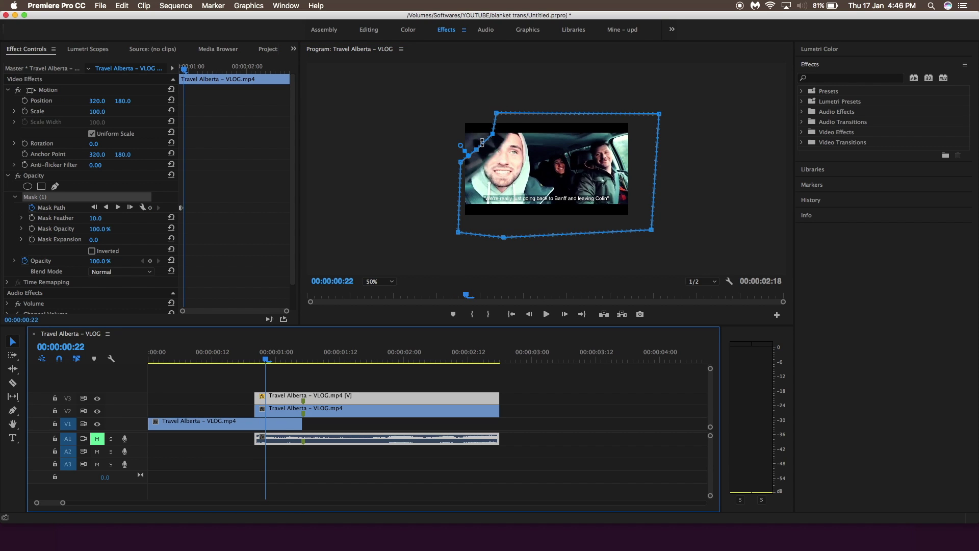
{"action": "left_click", "coordinate": [480, 153]}
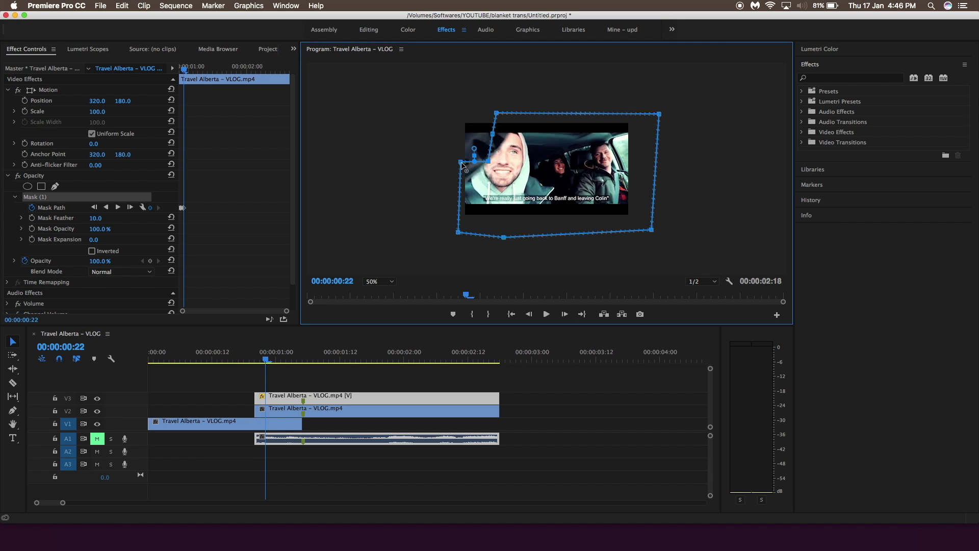
{"action": "mouse_move", "coordinate": [460, 187]}
{"action": "mouse_move", "coordinate": [524, 121]}
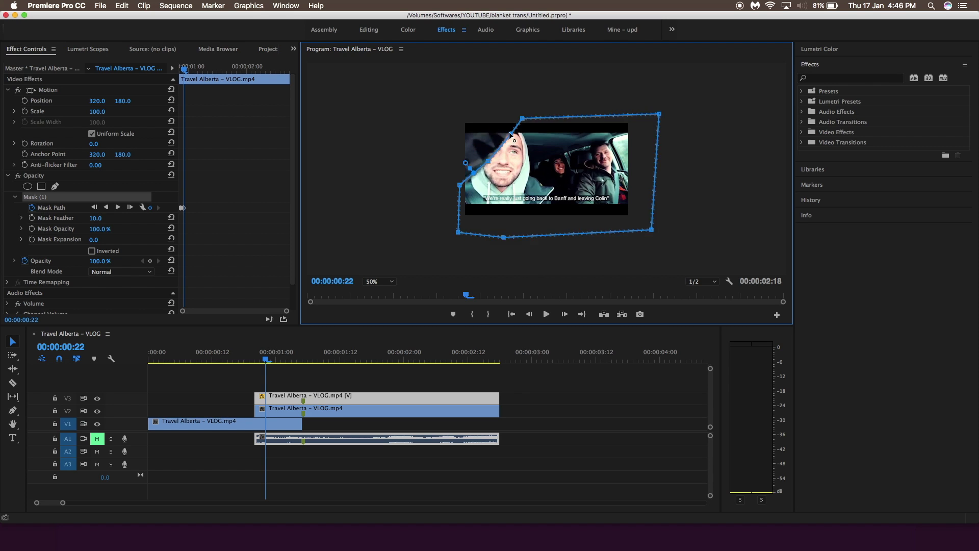
{"action": "left_click", "coordinate": [510, 135]}
- Keyframe the mask path at 00:00:00:23 and 00:00:01:00, shifting its edge points further across the picture with the blanket
{"action": "key", "text": "Right"}
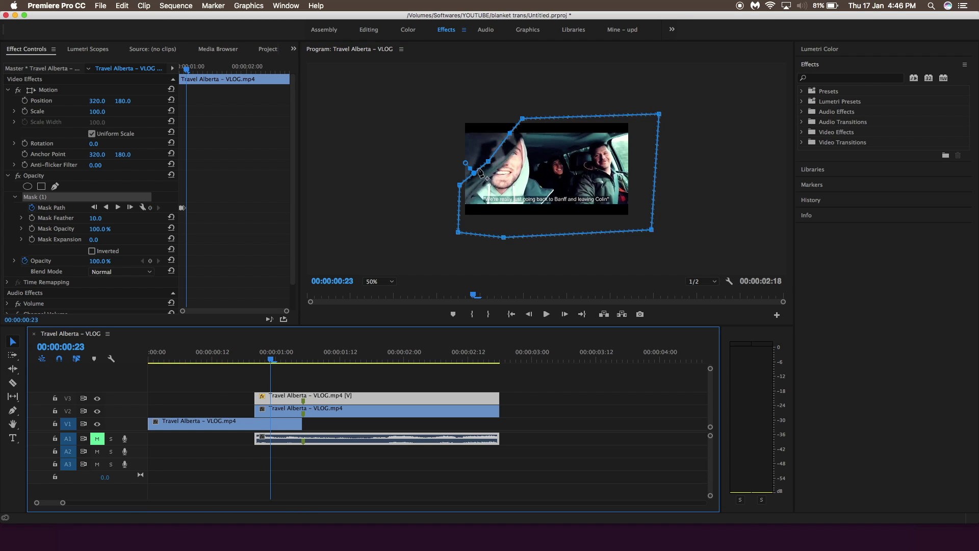
{"action": "left_click_drag", "start_coordinate": [488, 162], "coordinate": [504, 178]}
{"action": "key", "text": "Right"}
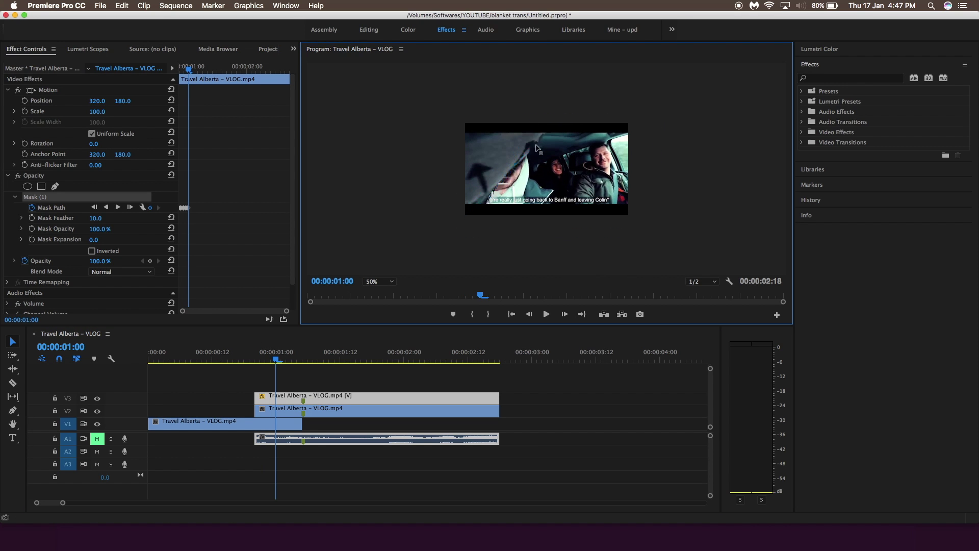
{"action": "left_click_drag", "start_coordinate": [535, 119], "coordinate": [573, 113]}
- Advance to 00:00:01:02 and move the mask's middle edge points to match the blanket's edge between the car passengers
{"action": "key", "text": "Right"}
{"action": "key", "text": "Right"}
{"action": "left_click_drag", "start_coordinate": [522, 182], "coordinate": [539, 181]}
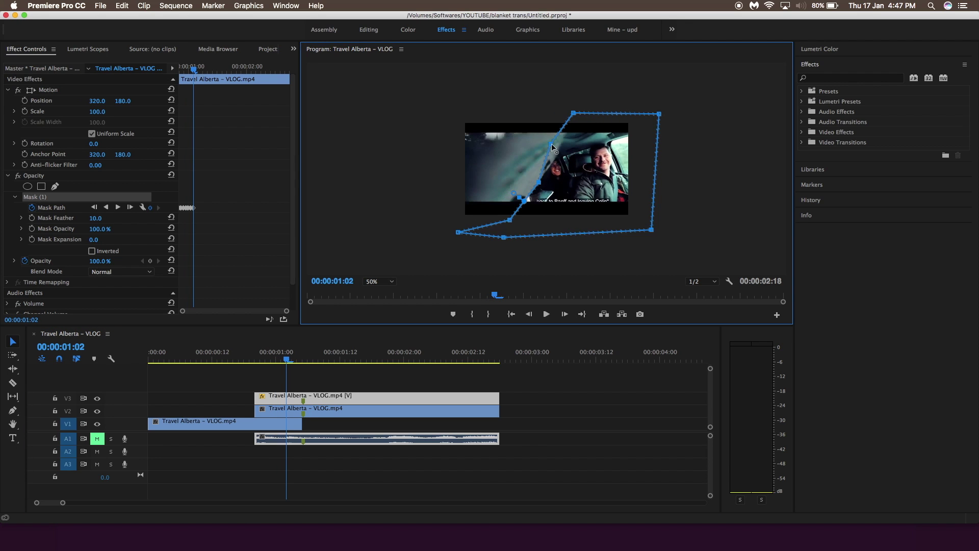
{"action": "left_click_drag", "start_coordinate": [552, 142], "coordinate": [561, 143]}
- At 00:00:01:03, pull the mask's lower, middle and upper edge points further across the frame along the blanket's edge
{"action": "key", "text": "Right"}
{"action": "left_click_drag", "start_coordinate": [510, 220], "coordinate": [580, 227]}
{"action": "left_click_drag", "start_coordinate": [539, 182], "coordinate": [587, 177]}
{"action": "left_click_drag", "start_coordinate": [561, 143], "coordinate": [587, 104]}
- At 00:00:01:04, move the mask's edge points to the picture's far right side so only a narrow strip stays enclosed
{"action": "left_click", "coordinate": [427, 395]}
{"action": "key", "text": "Right"}
{"action": "left_click_drag", "start_coordinate": [580, 225], "coordinate": [626, 200]}
{"action": "left_click_drag", "start_coordinate": [589, 174], "coordinate": [627, 178]}
{"action": "left_click_drag", "start_coordinate": [595, 133], "coordinate": [615, 145]}
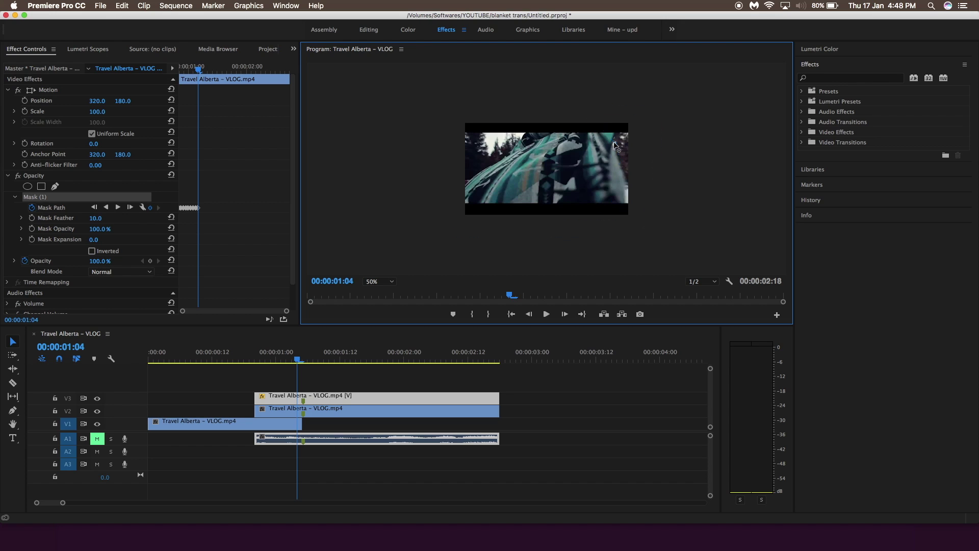
{"action": "left_click_drag", "start_coordinate": [586, 104], "coordinate": [618, 100]}
- At 00:00:01:05, move the mask's edge points beyond the picture's right border so the mask leaves the frame
{"action": "left_click", "coordinate": [347, 419]}
{"action": "left_click", "coordinate": [337, 398]}
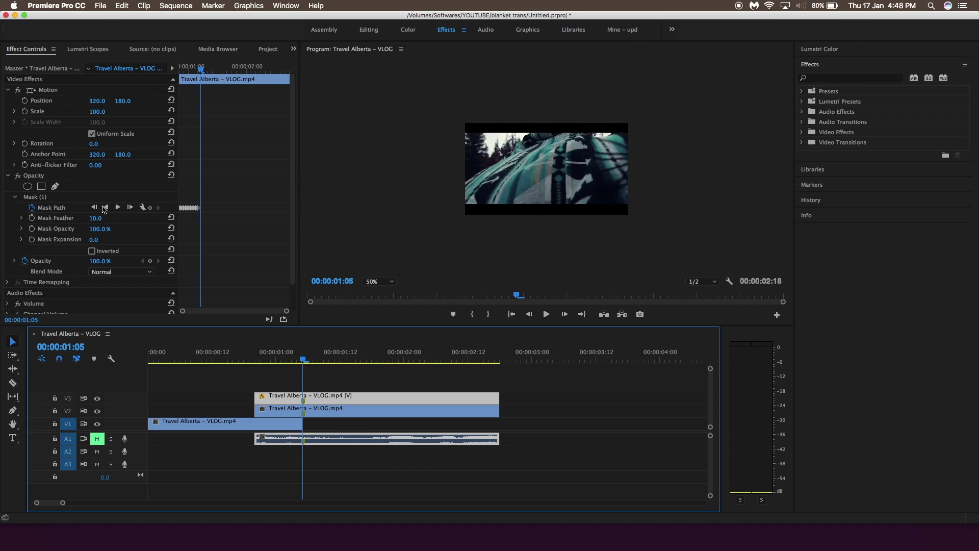
{"action": "key", "text": "Right"}
{"action": "left_click", "coordinate": [78, 198]}
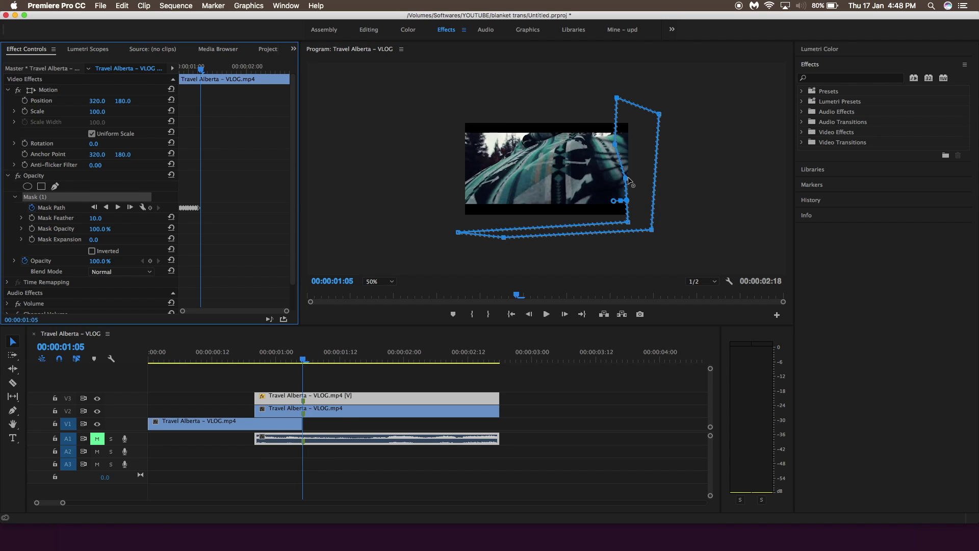
{"action": "left_click", "coordinate": [642, 183]}
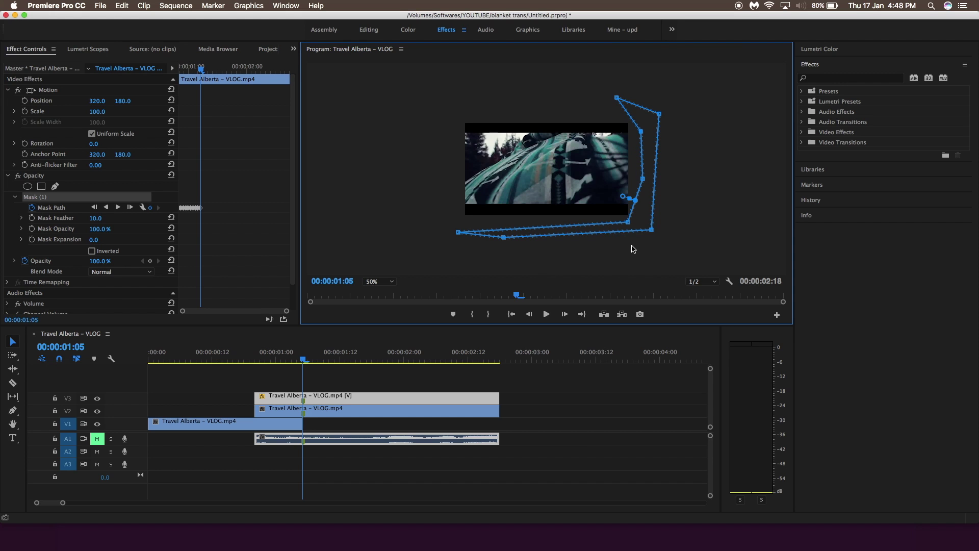
- Scrub the mask animation from 00:00:00:22 to 00:00:01:05, and delete the unmasked car clip on V2
{"action": "left_click", "coordinate": [265, 359]}
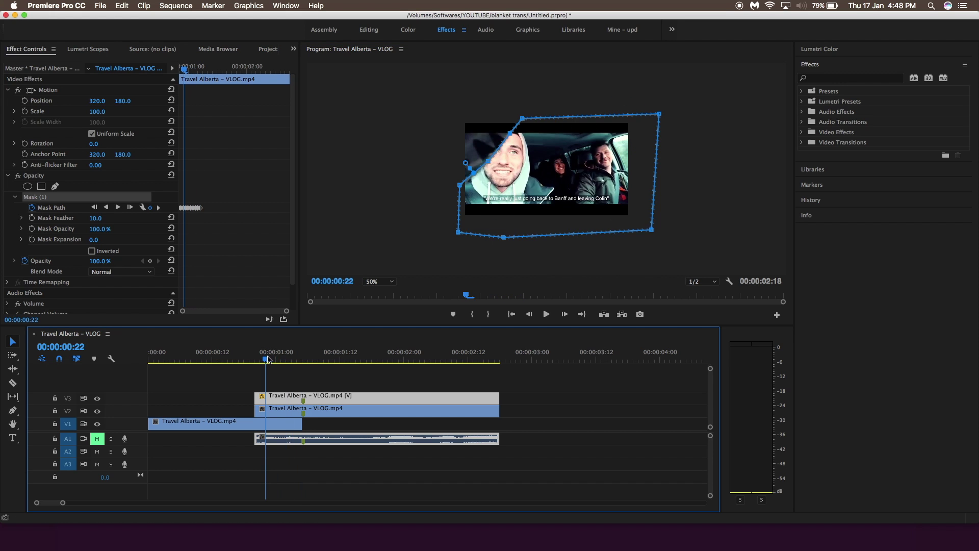
{"action": "left_click_drag", "start_coordinate": [268, 359], "coordinate": [303, 359]}
{"action": "left_click", "coordinate": [314, 411]}
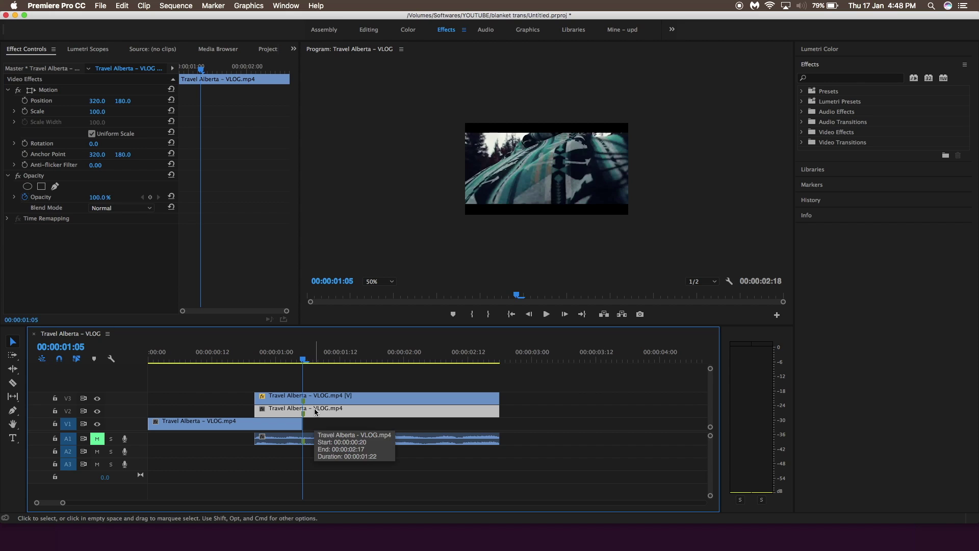
{"action": "key", "text": "Delete"}
- Select the masked V3 clip, go to 00:00:00:23, and invert its opacity mask
{"action": "left_click", "coordinate": [316, 398]}
{"action": "left_click_drag", "start_coordinate": [304, 359], "coordinate": [271, 361]}
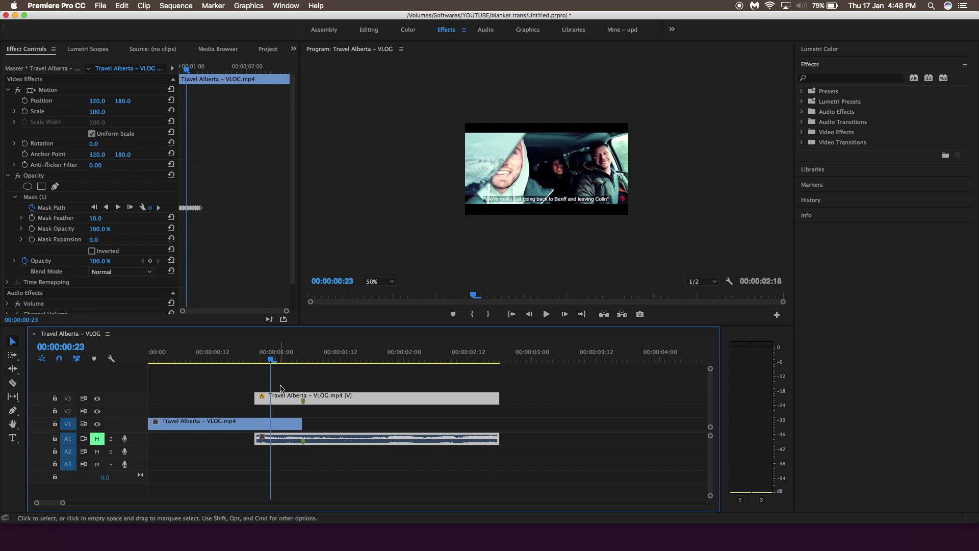
{"action": "left_click", "coordinate": [92, 250]}
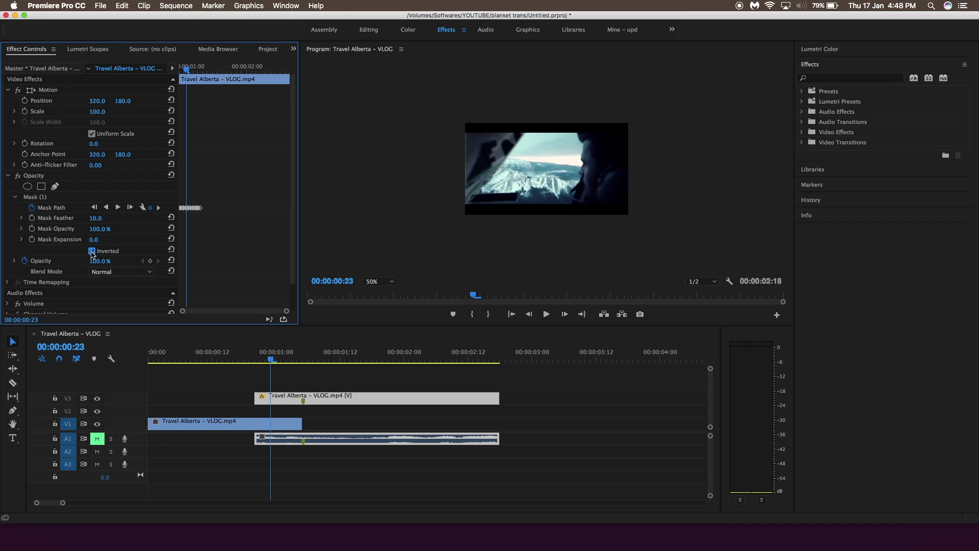
- Go to 00:00:00:21, set the mask feather to 16.0, and select Mask (1) to show its outline
{"action": "left_click", "coordinate": [254, 361]}
{"action": "mouse_move", "coordinate": [254, 361]}
{"action": "left_mouse_down"}
{"action": "mouse_move", "coordinate": [312, 361]}
{"action": "mouse_move", "coordinate": [260, 364]}
{"action": "left_mouse_up"}
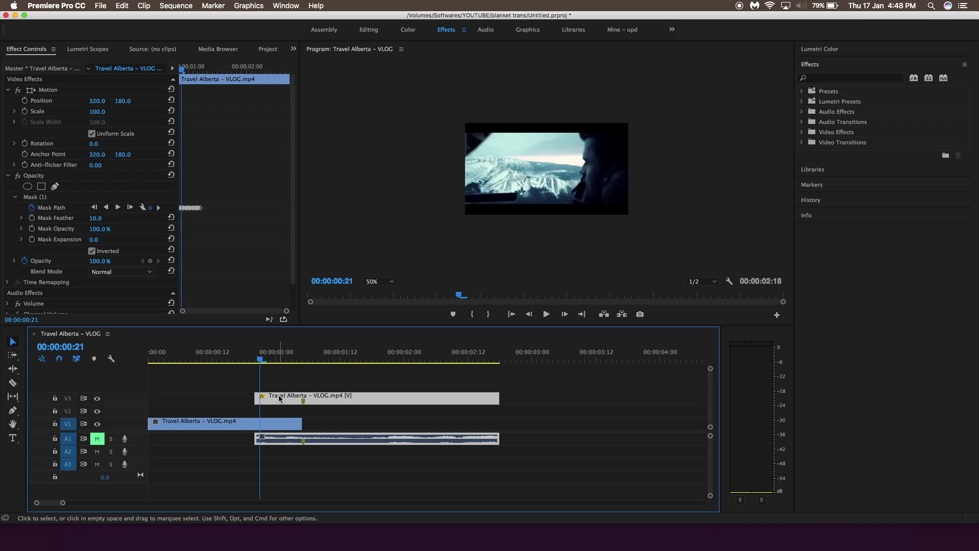
{"action": "left_click_drag", "start_coordinate": [95, 218], "coordinate": [98, 219]}
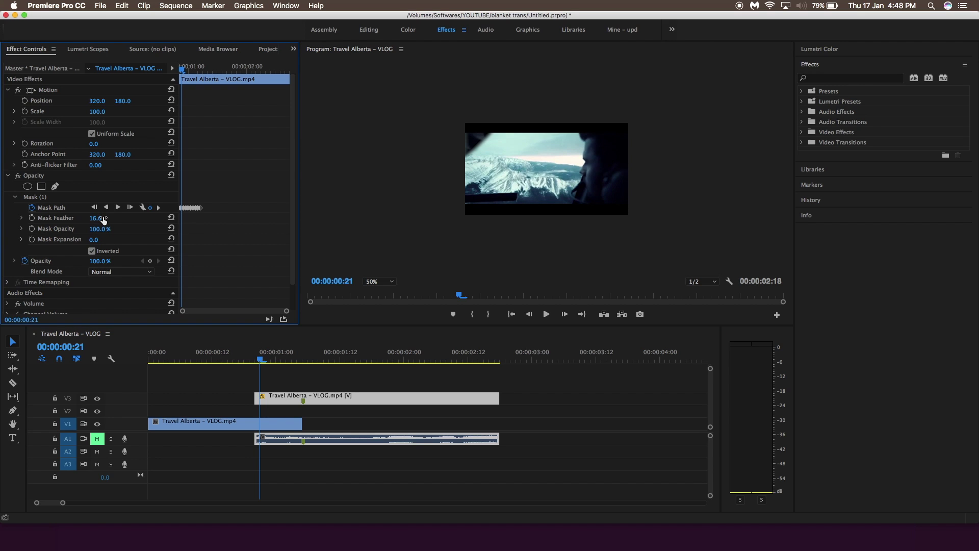
{"action": "left_click", "coordinate": [63, 199]}
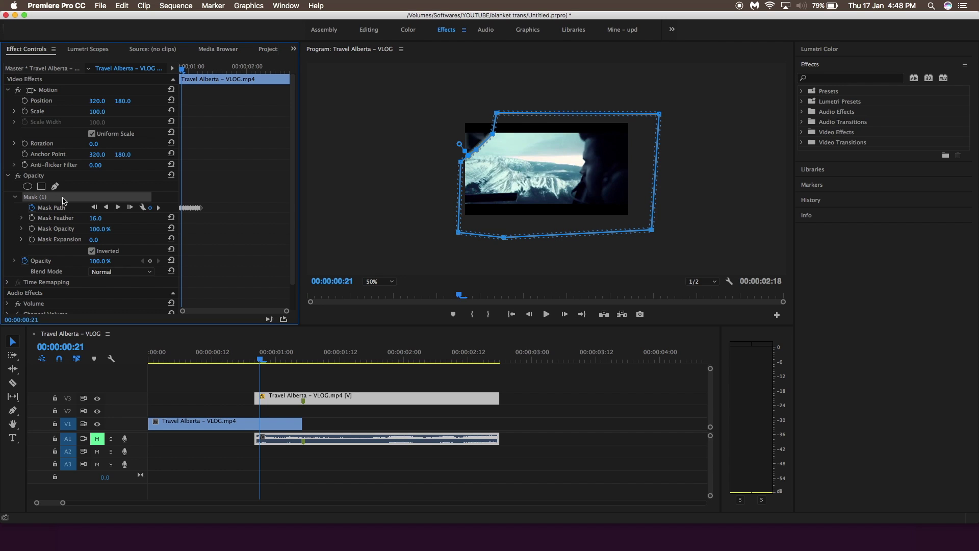